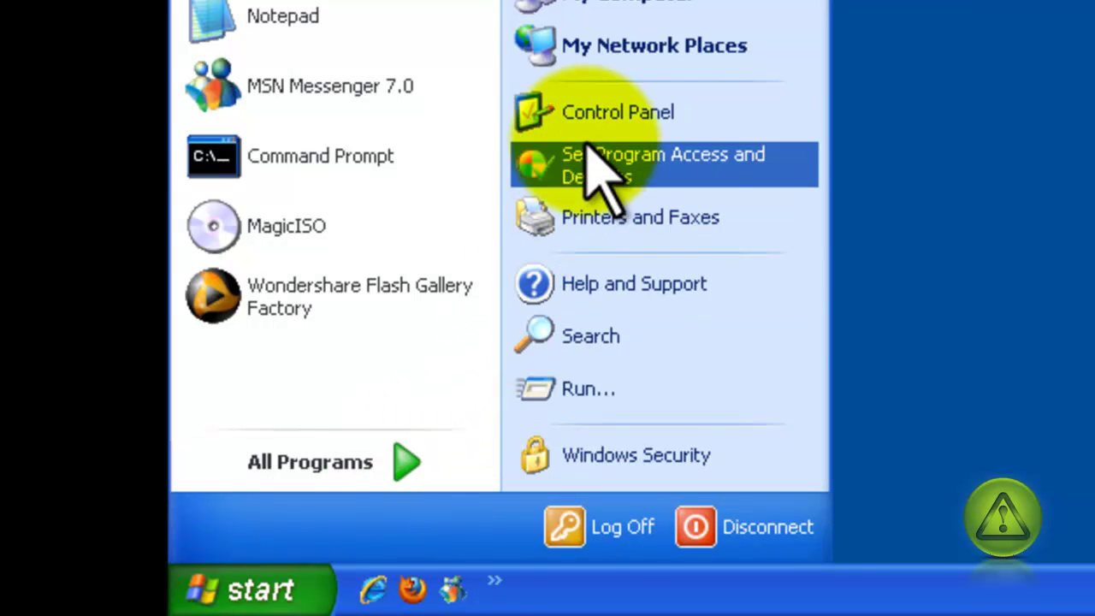
- Open Add or Remove Programs from the Start menu's Control Panel
left_click(640, 119)
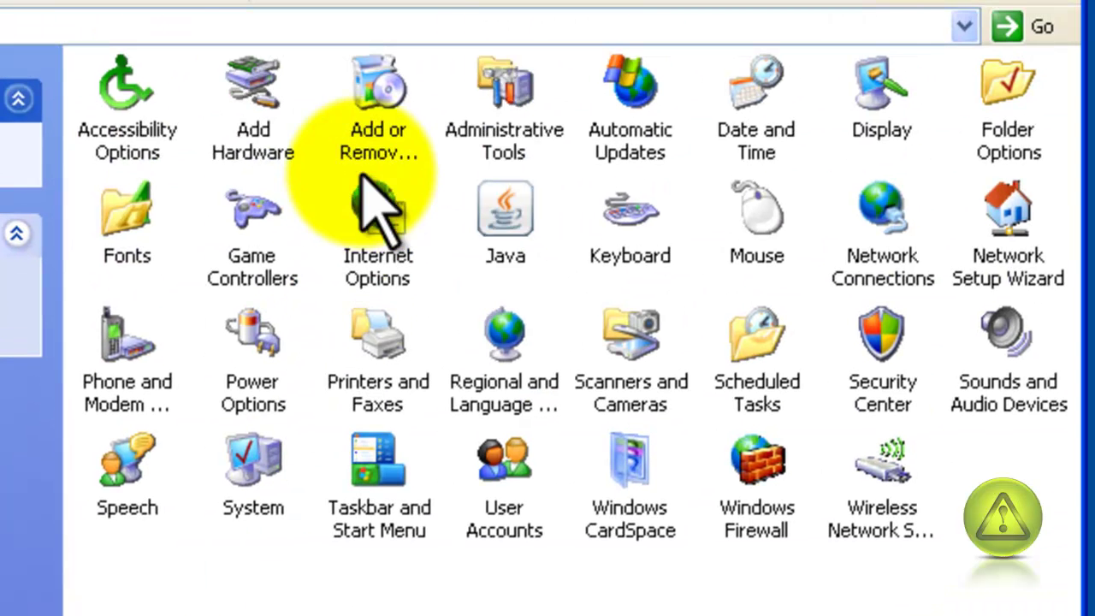
left_click(423, 13)
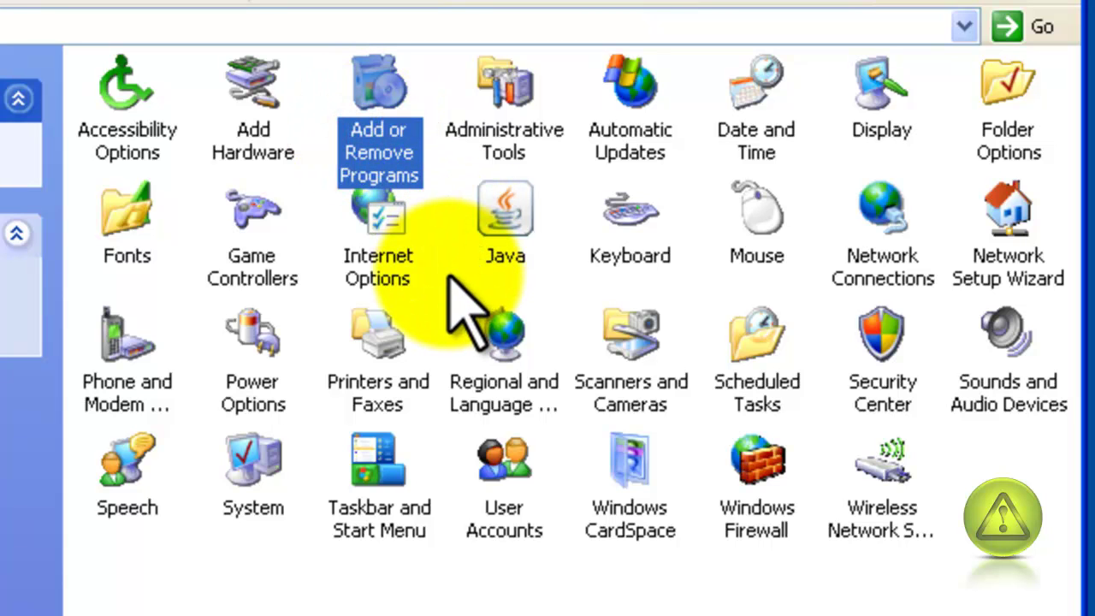
double_click(380, 92)
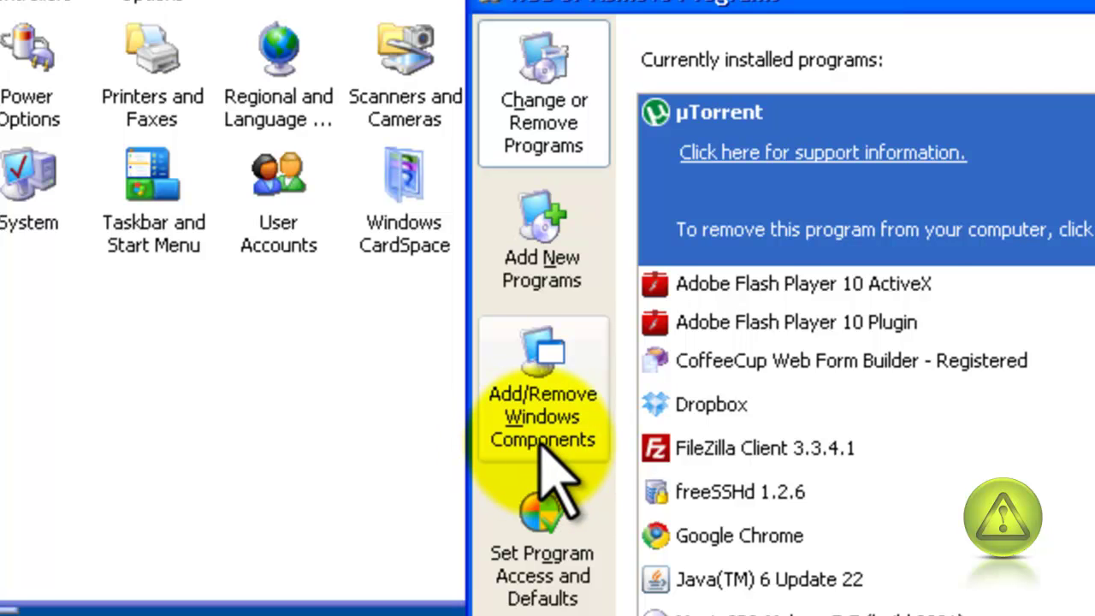
- In the Windows Components Wizard, check IIS and add its FTP Service subcomponent (67.9 MB)
left_click(539, 441)
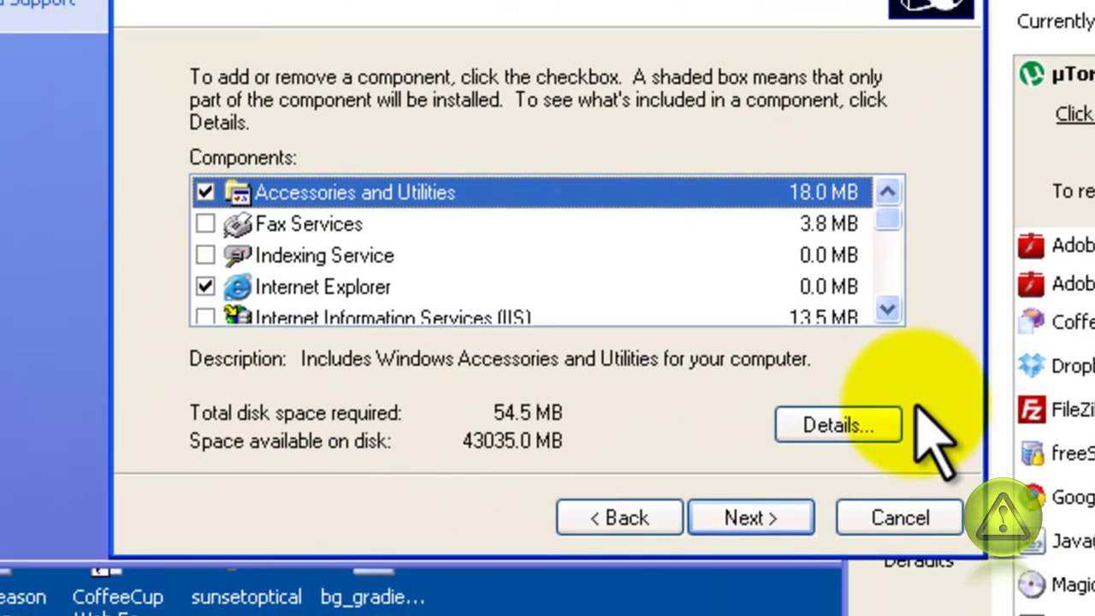
left_click(887, 312)
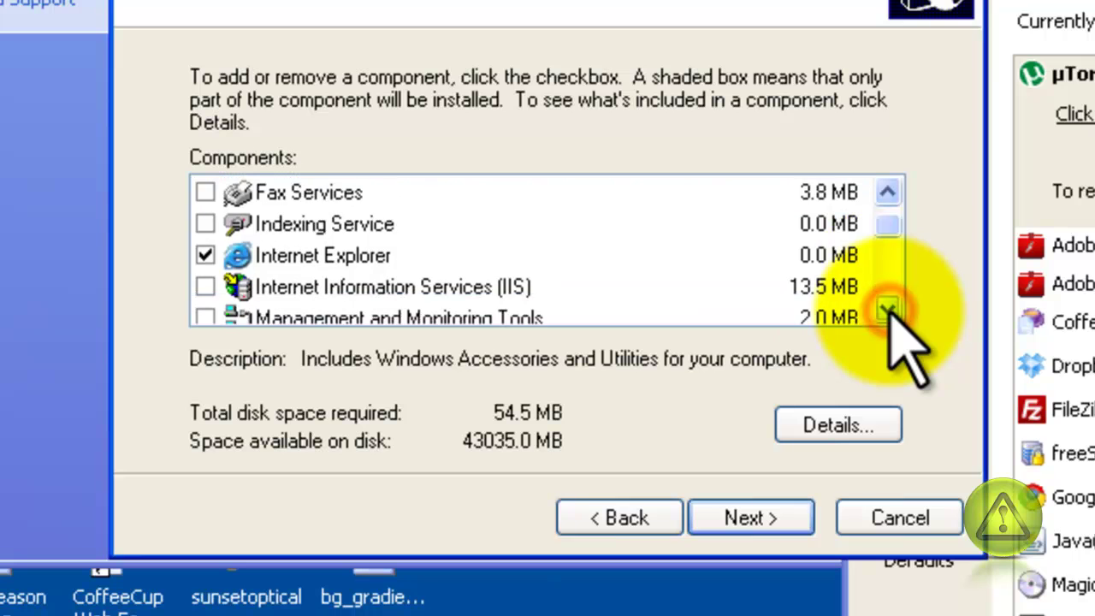
left_click(888, 313)
left_click(889, 311)
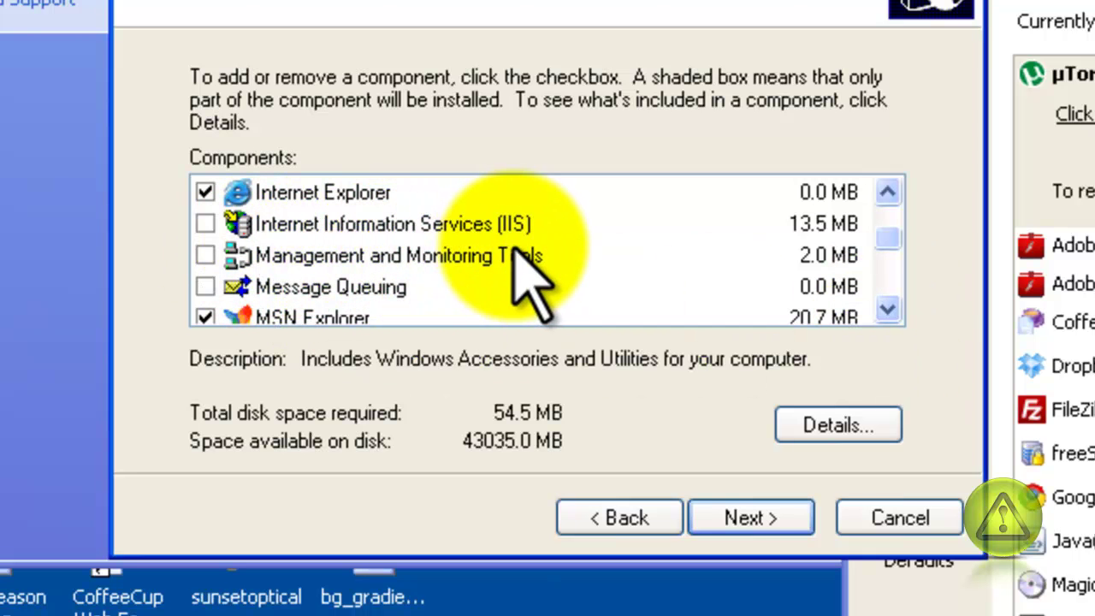
left_click(205, 224)
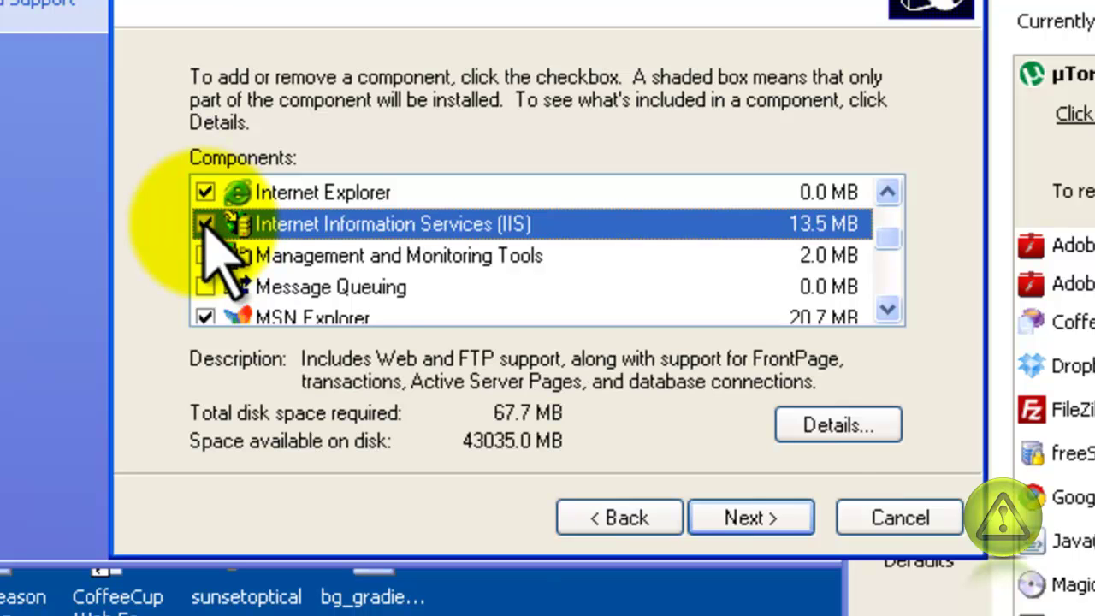
left_click(826, 425)
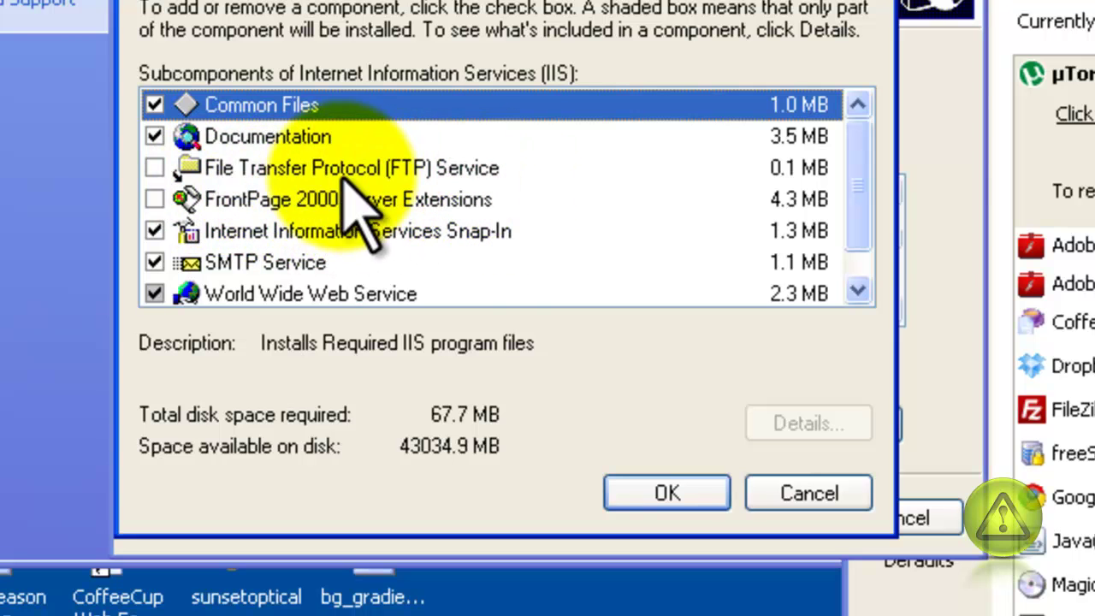
left_click(155, 168)
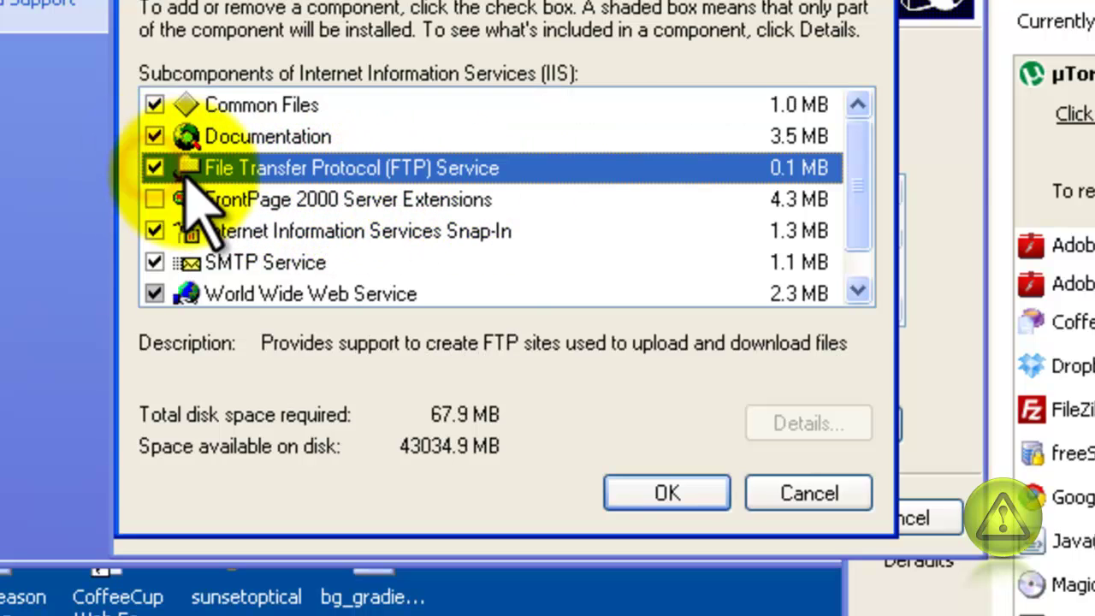
left_click(663, 494)
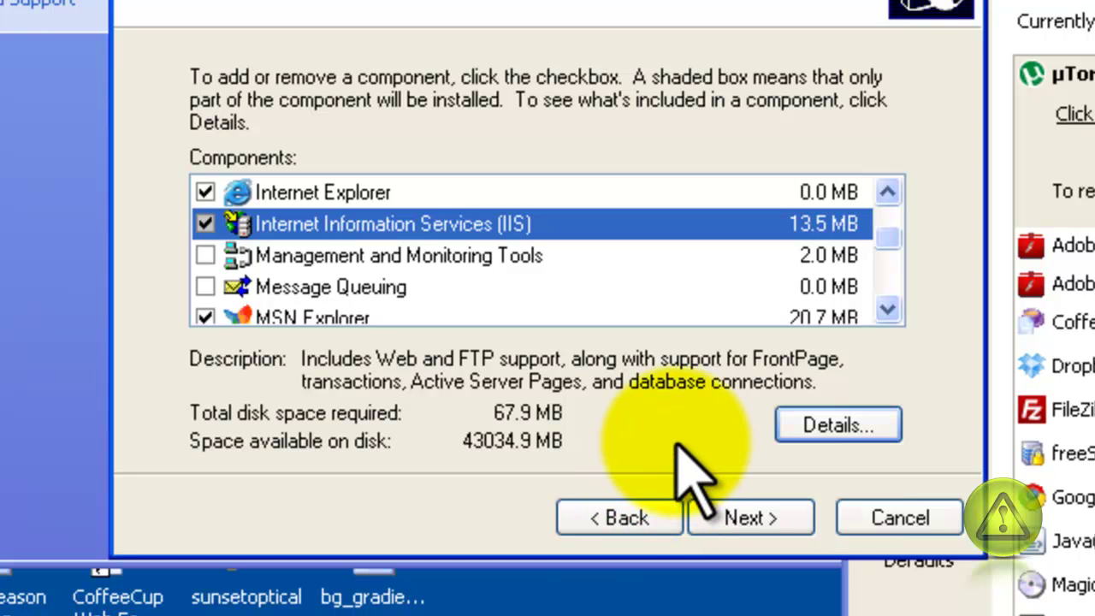
- Start installing the components, then browse for the missing staxmem.dll on the VRMPVOL_EN (D:) disc
left_click(749, 517)
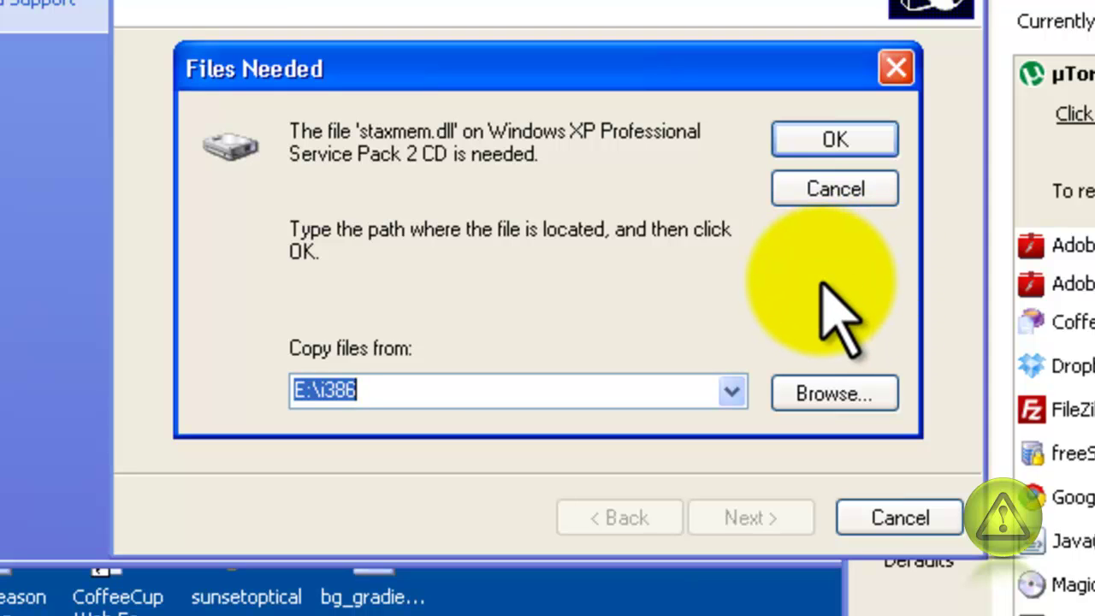
left_click(827, 144)
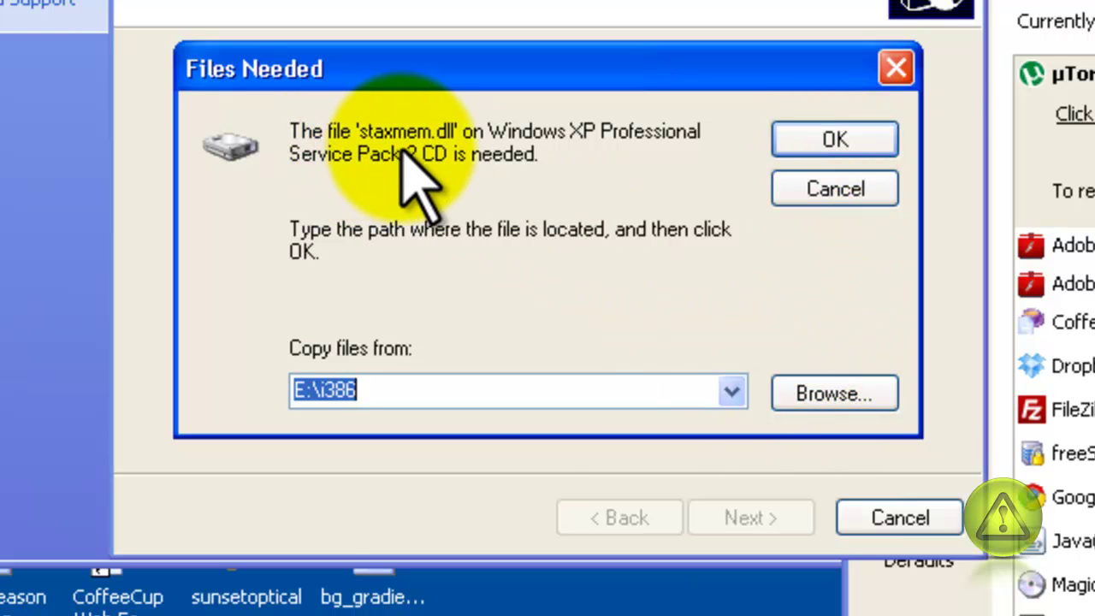
left_click(824, 394)
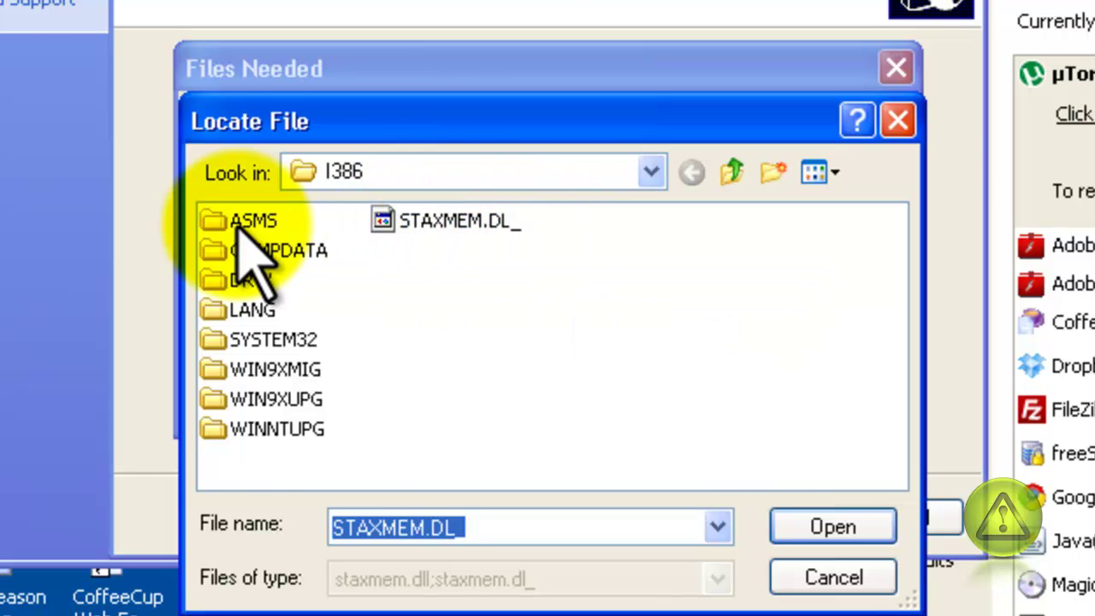
left_click(651, 172)
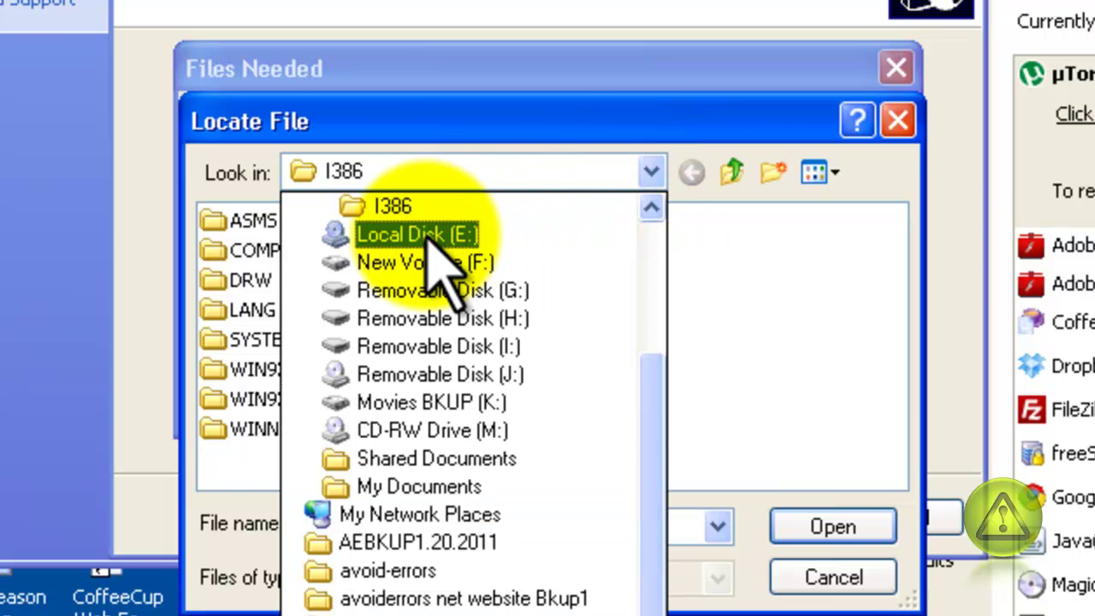
left_click_drag(656, 398, 664, 257)
left_click(334, 234)
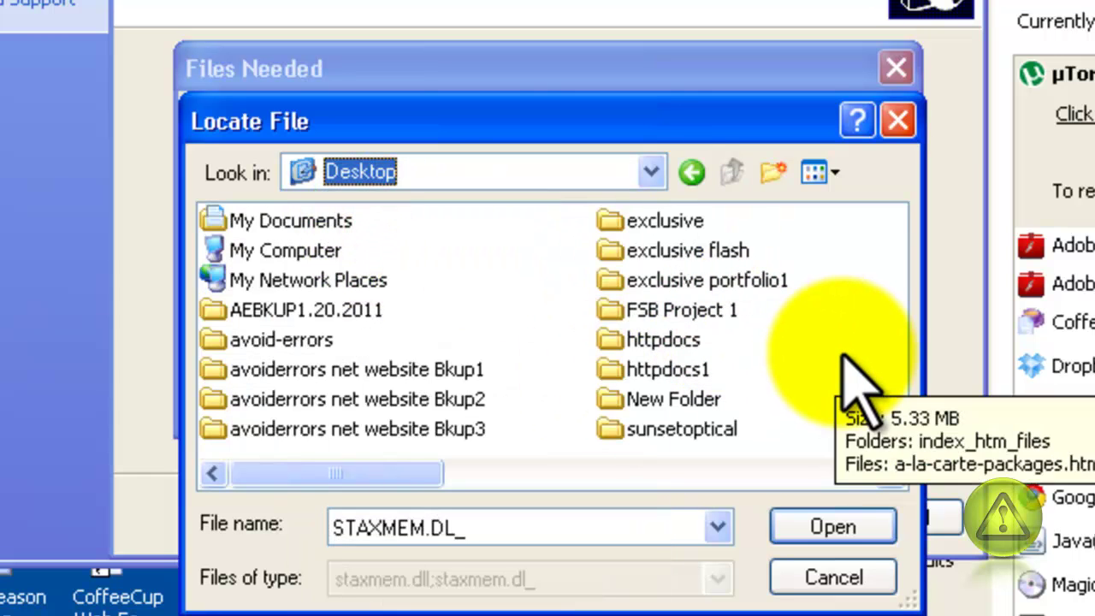
left_click(650, 173)
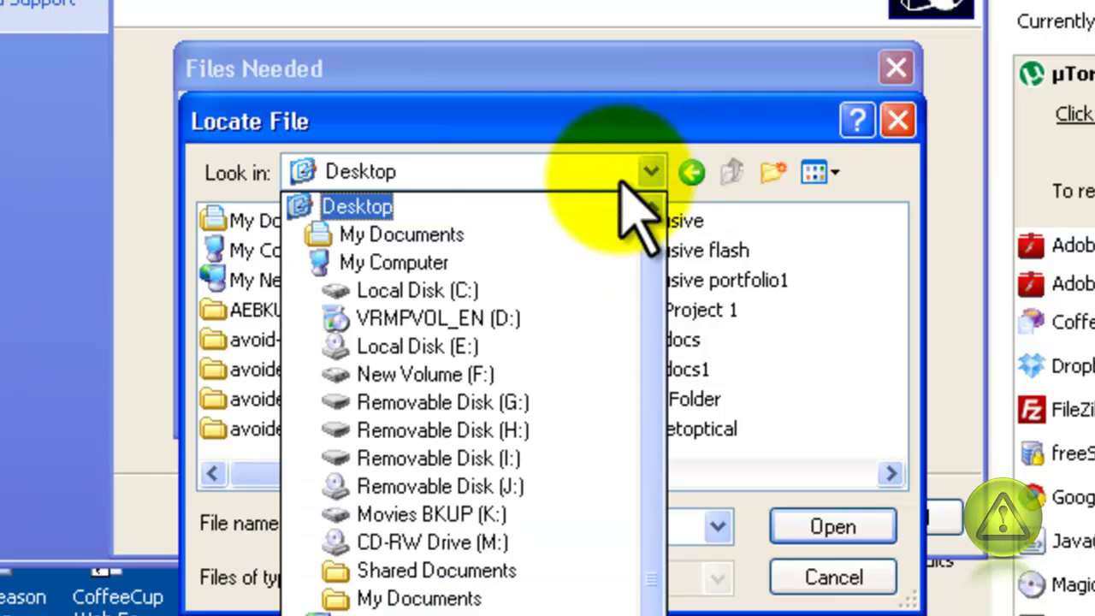
left_click(409, 263)
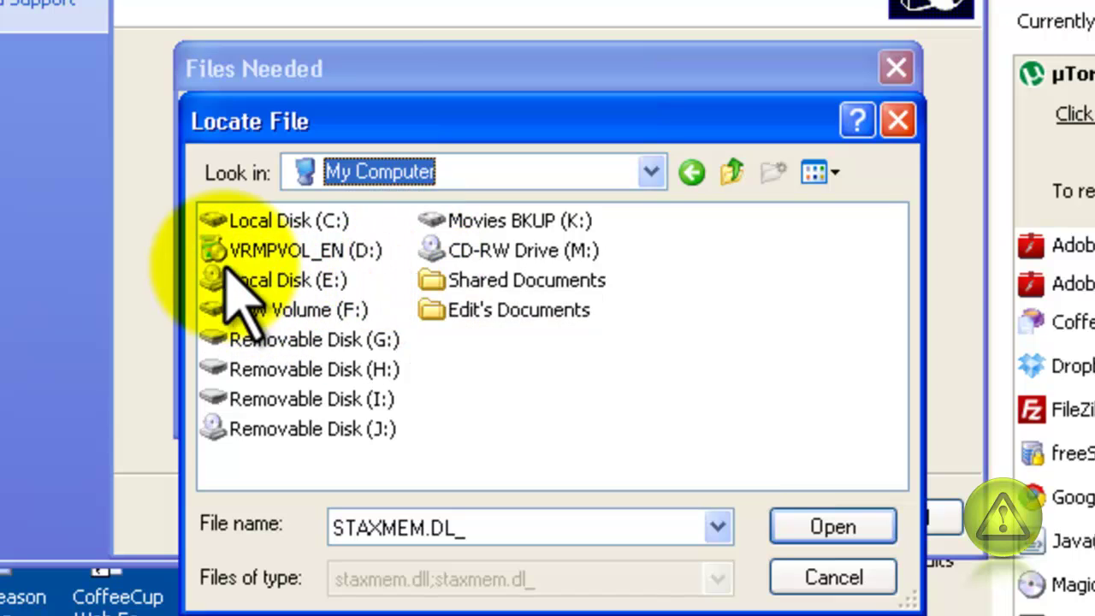
double_click(279, 250)
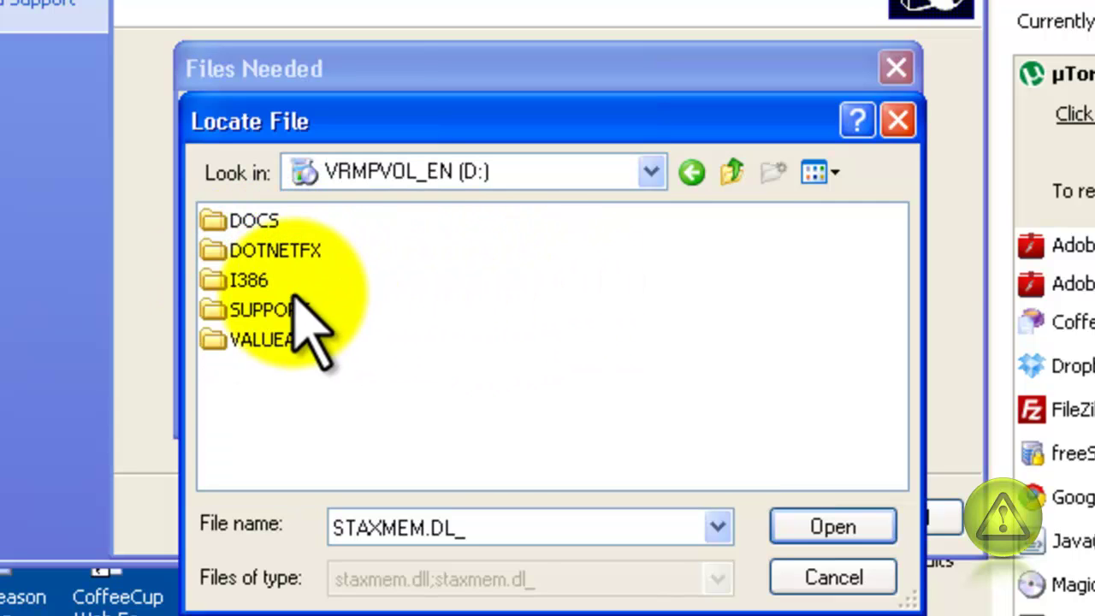
- Select STAXMEM.DL_ in D:\I386 as the copy source for staxmem.dll
left_click(254, 284)
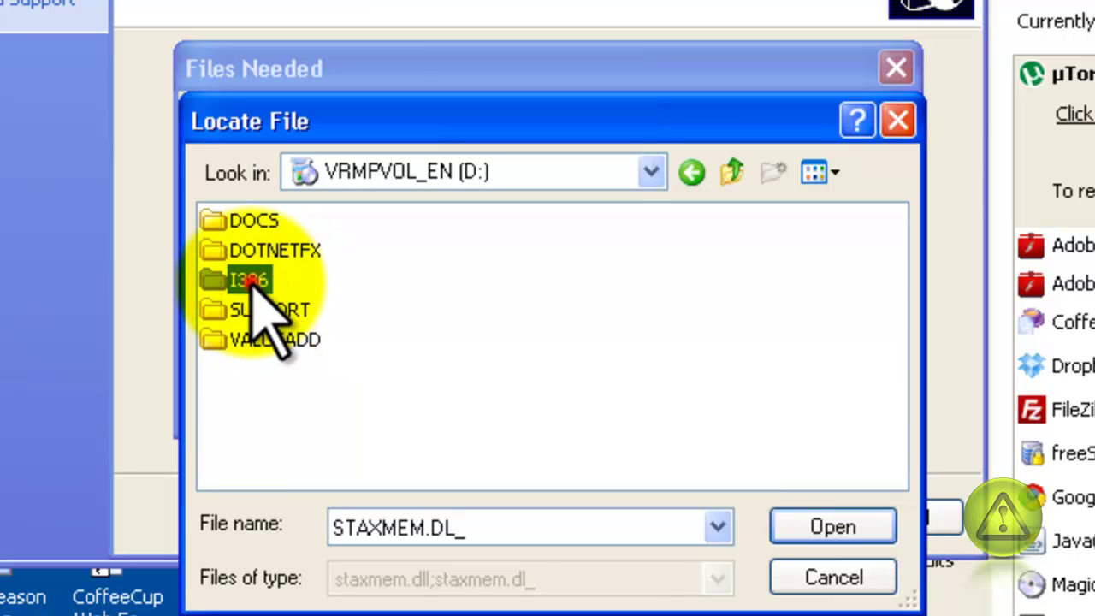
double_click(254, 282)
double_click(255, 283)
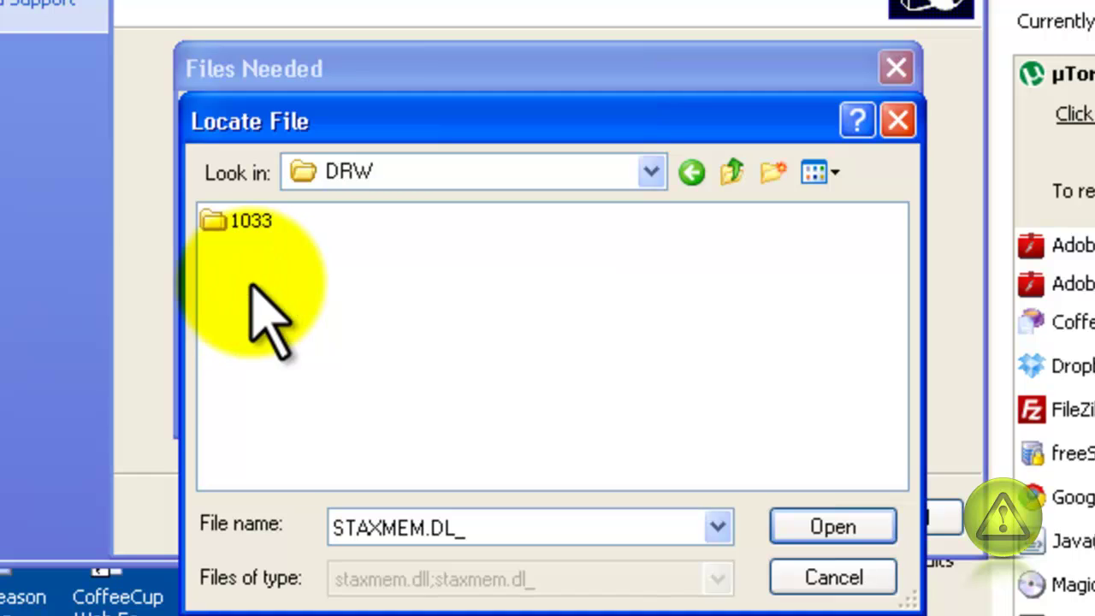
left_click(731, 173)
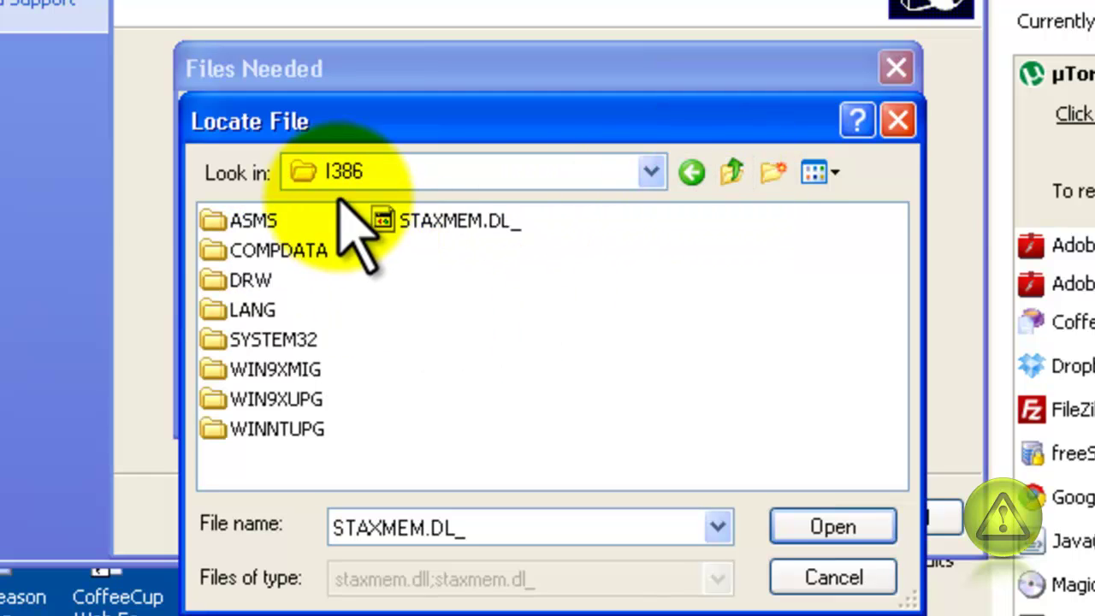
mouse_move(435, 230)
left_click(490, 224)
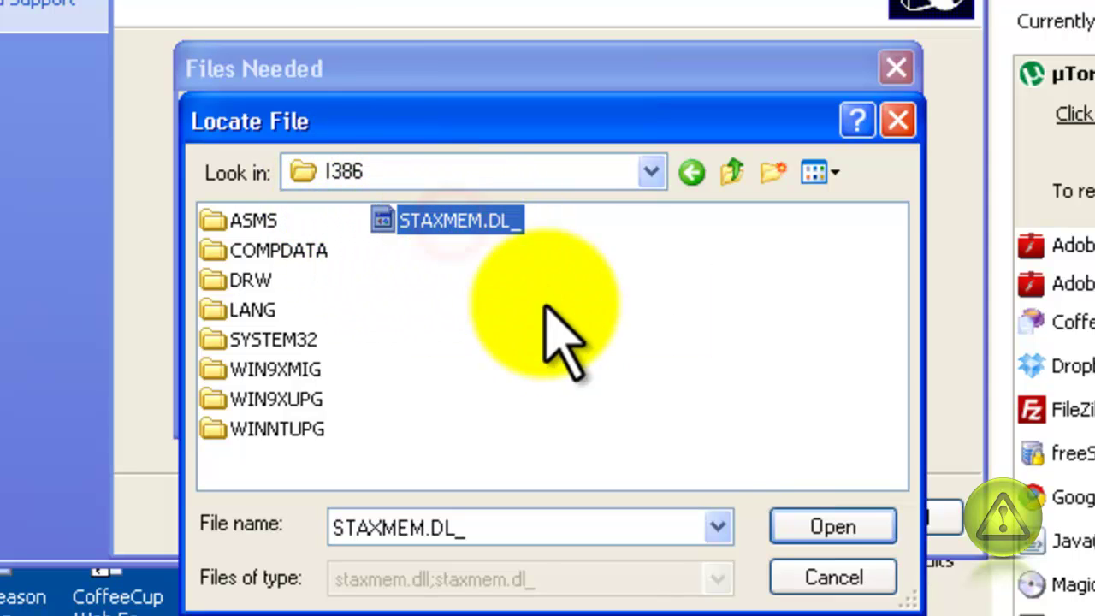
left_click(855, 533)
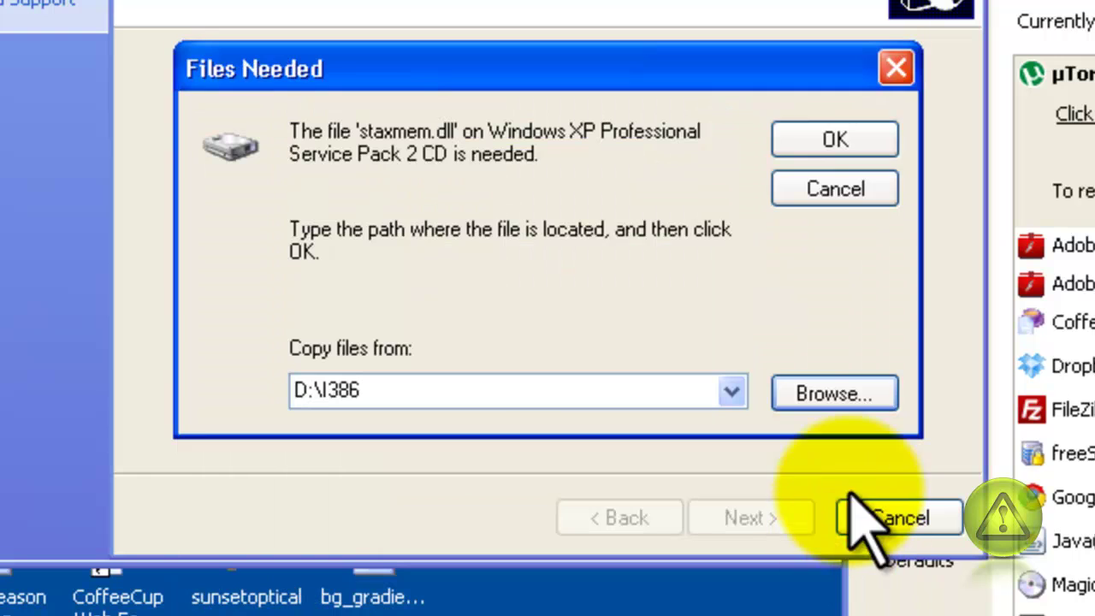
- Confirm D:\I386, supply ADMXPROX.DL_ from I386 for admxprox.dll, and finish copying
left_click(836, 142)
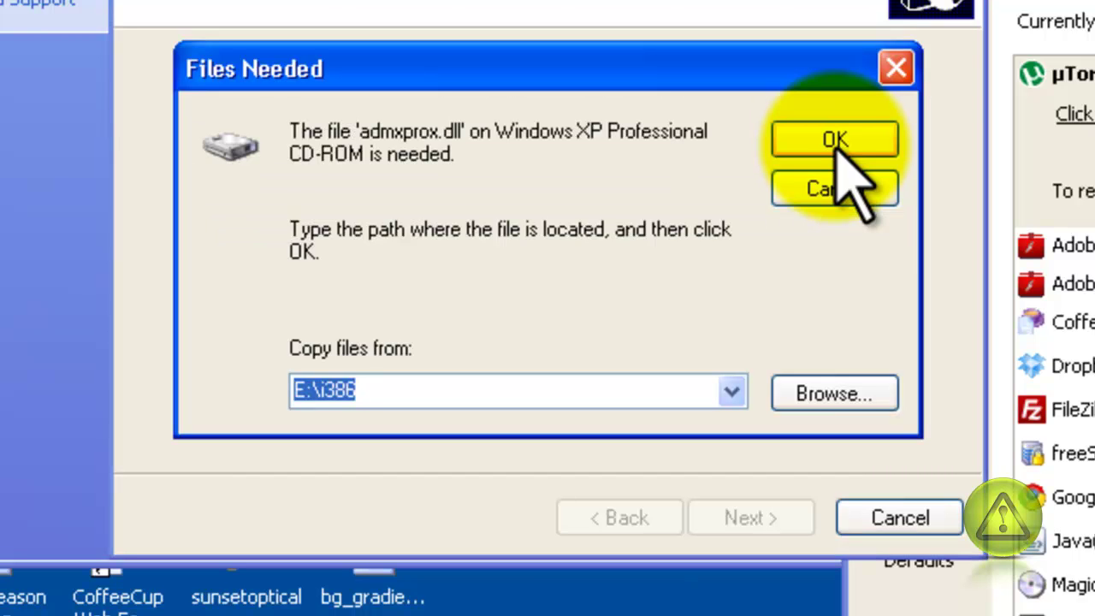
left_click(839, 393)
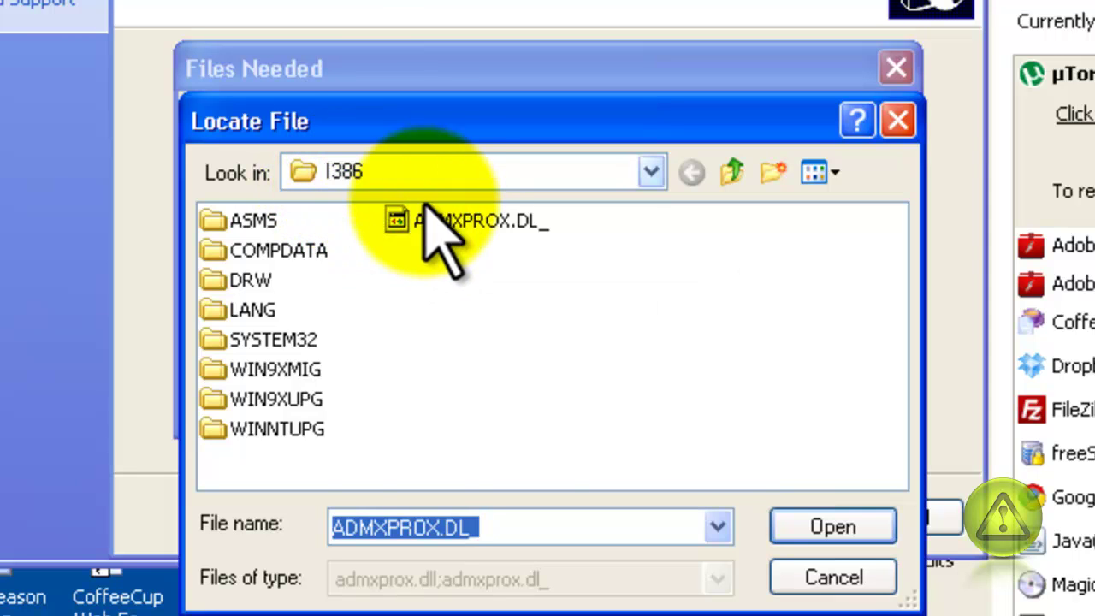
double_click(488, 221)
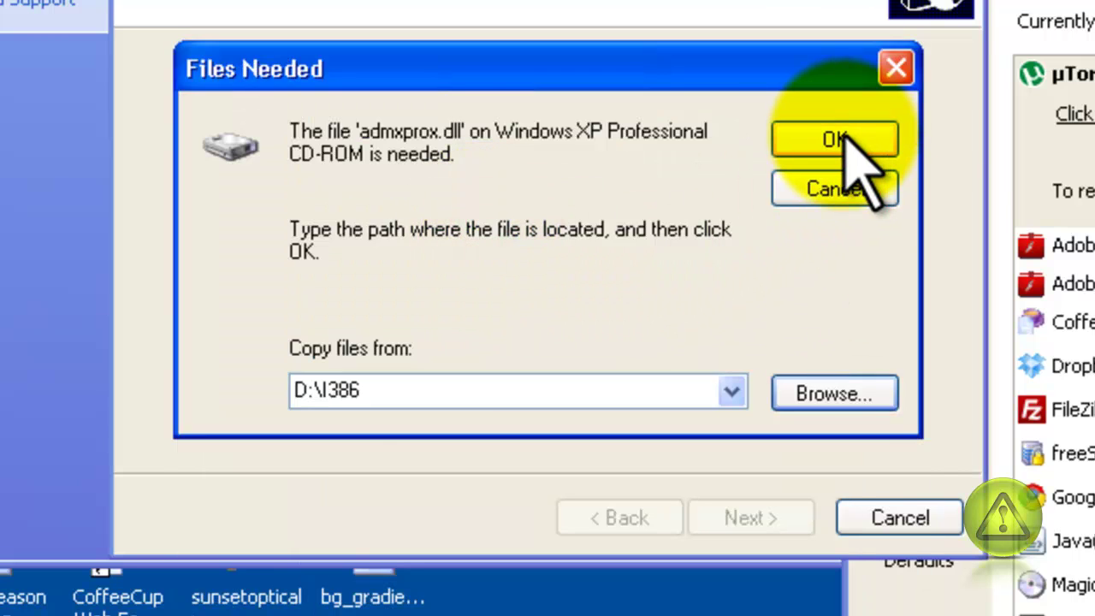
left_click(846, 139)
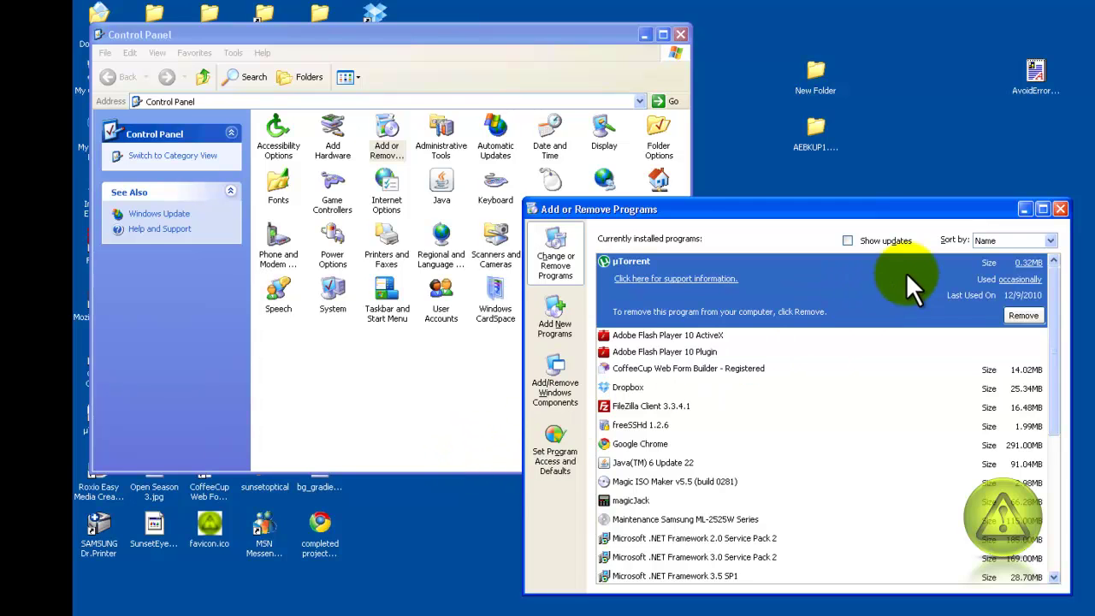
- Close Add or Remove Programs and launch Internet Information Services from Administrative Tools
left_click(1061, 208)
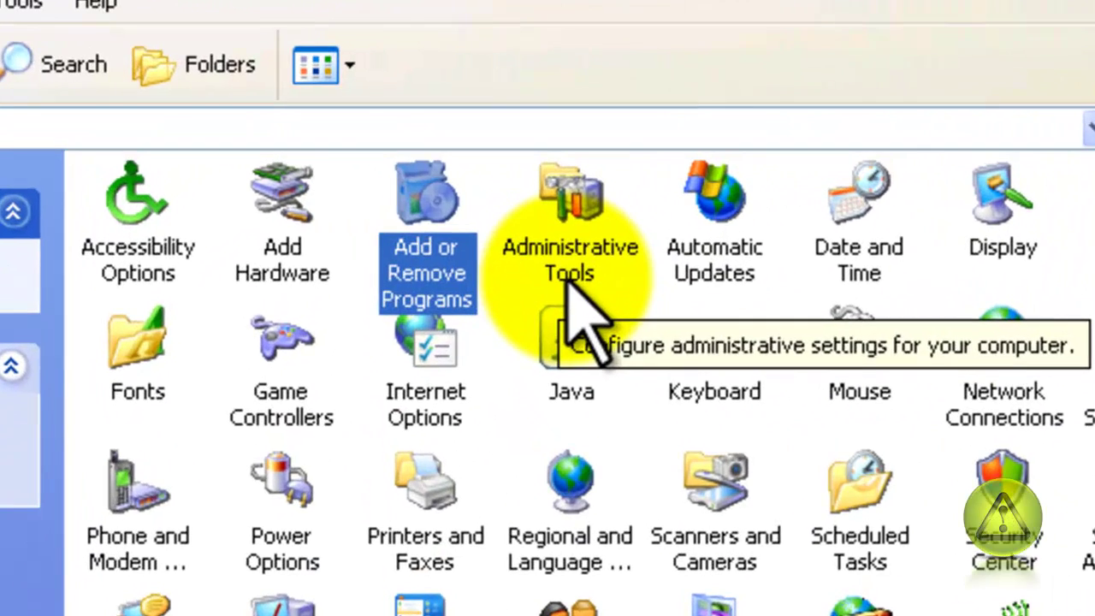
left_click(568, 267)
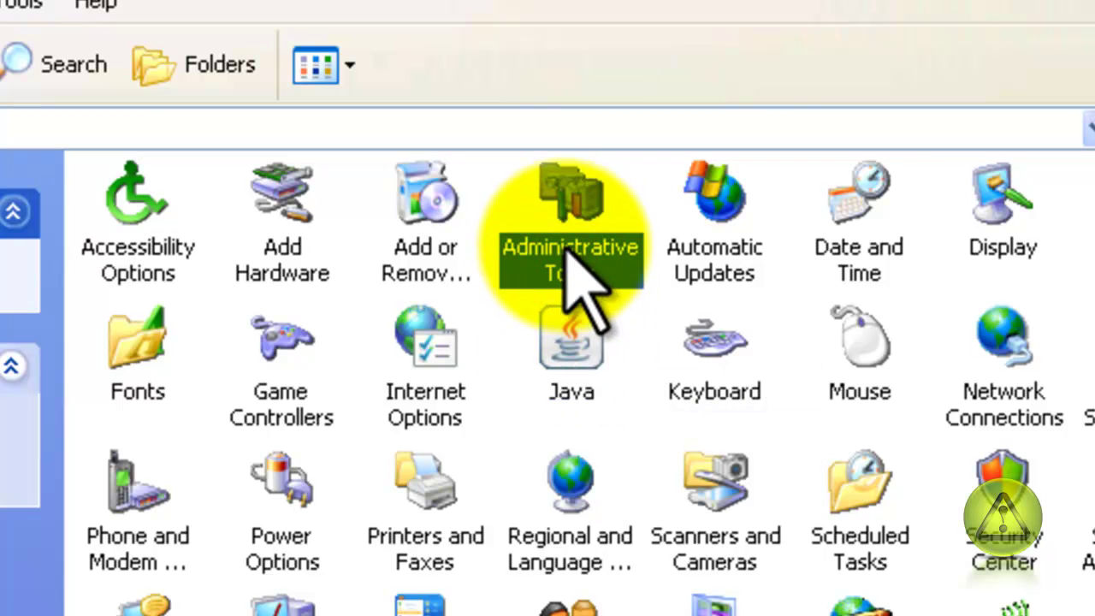
double_click(571, 221)
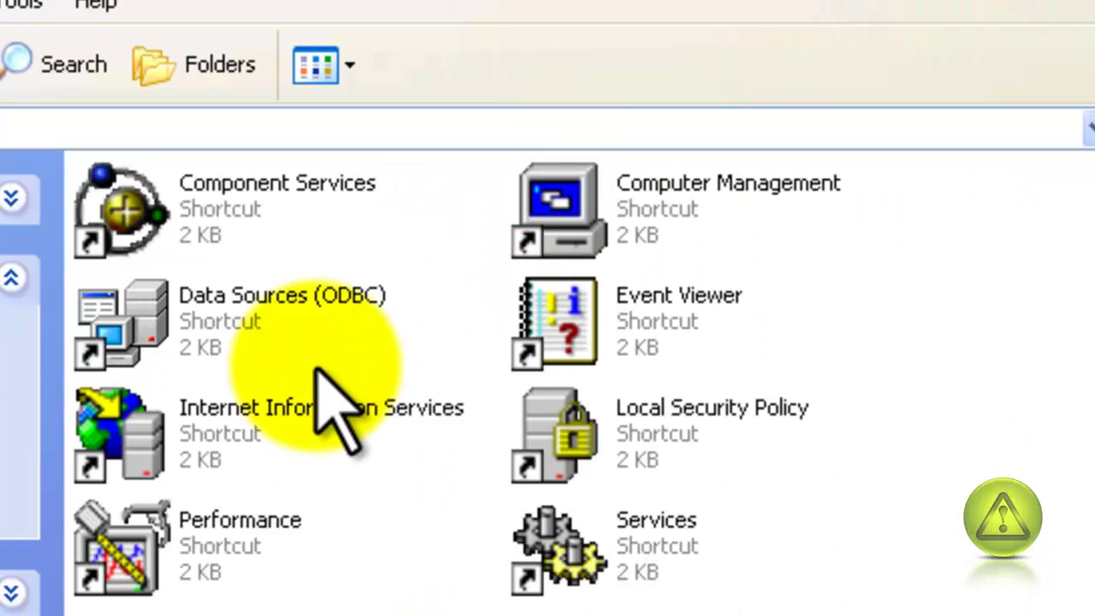
double_click(205, 469)
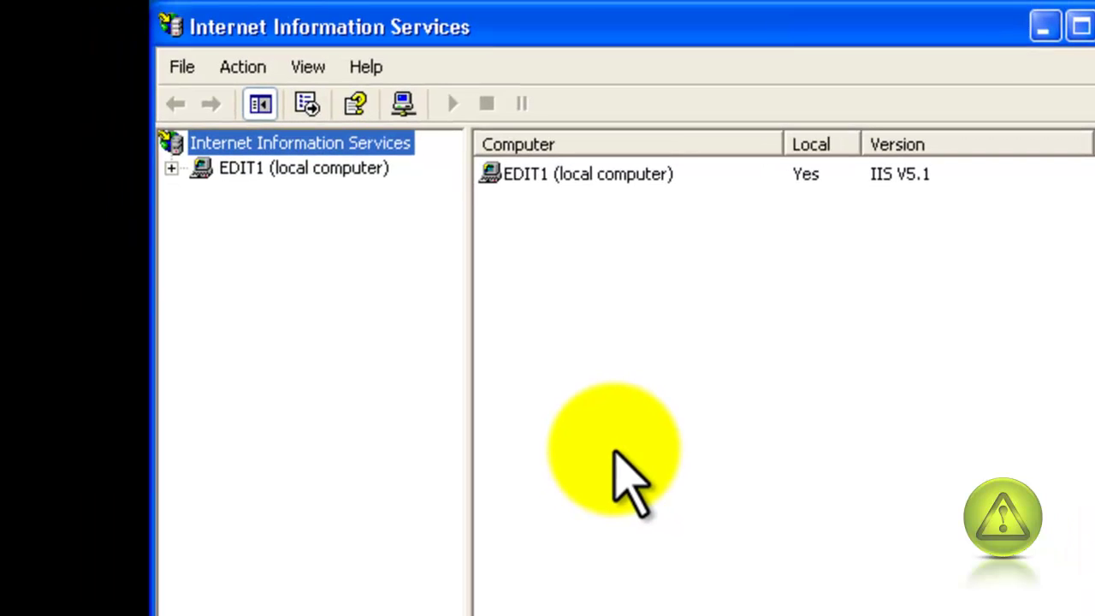
- Expand EDIT1 and FTP Sites in the IIS tree and select Default FTP Site
left_click(172, 168)
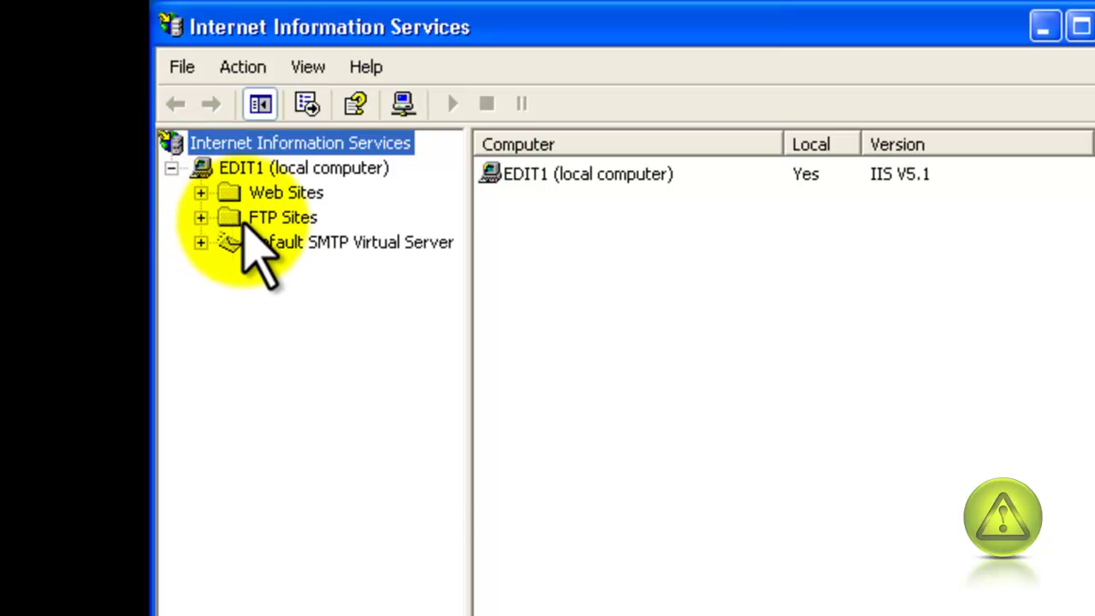
left_click(200, 218)
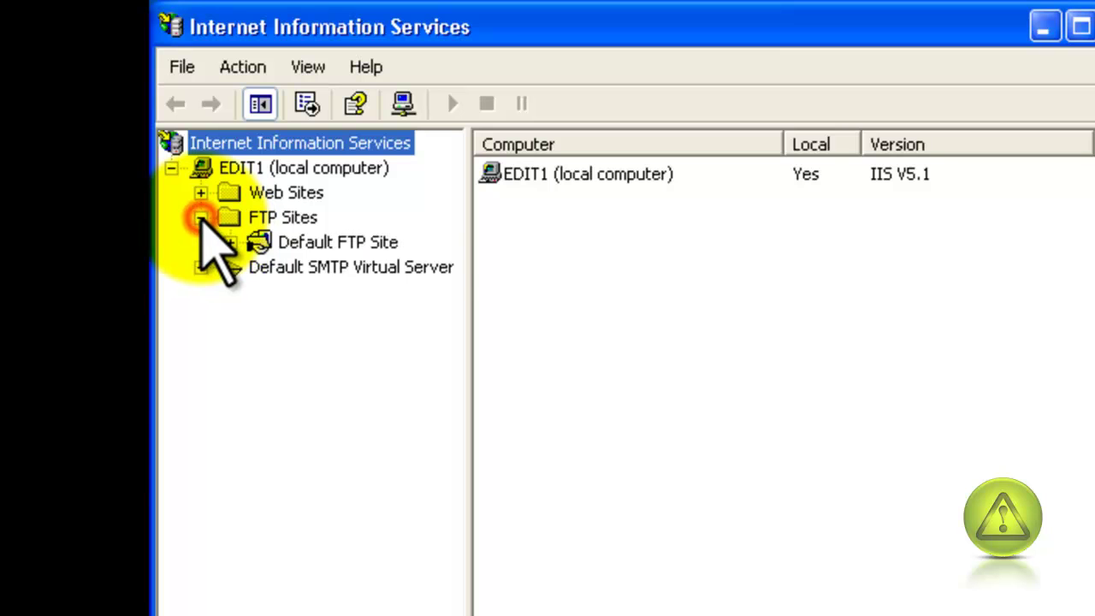
left_click(299, 245)
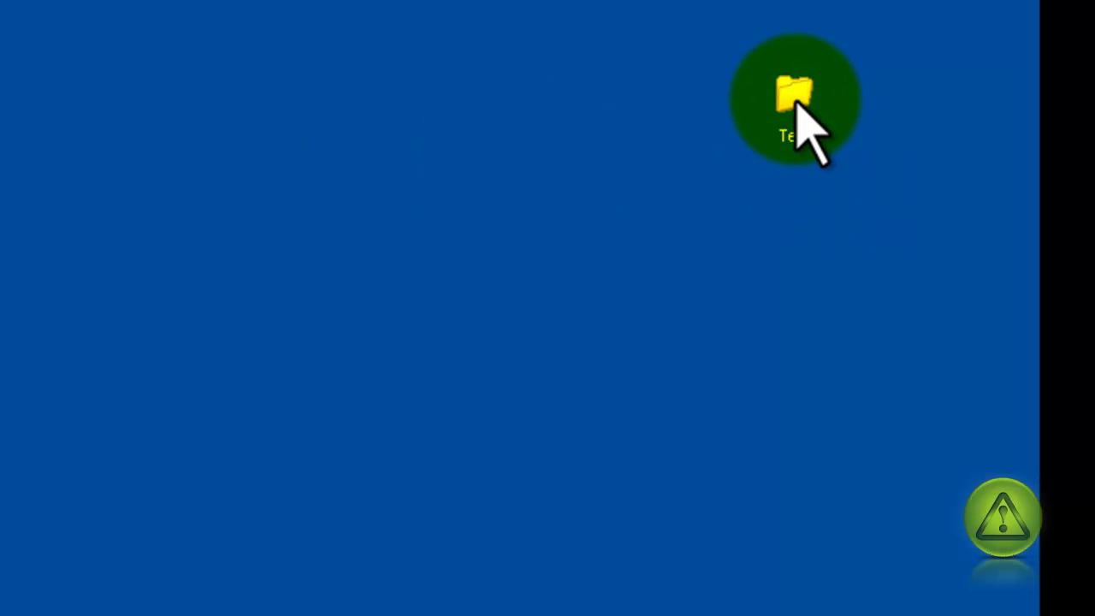
- Open the desktop Test folder to view AvoidErrorslabels.doc and Proposal (MASTER)'.xlsx
double_click(795, 128)
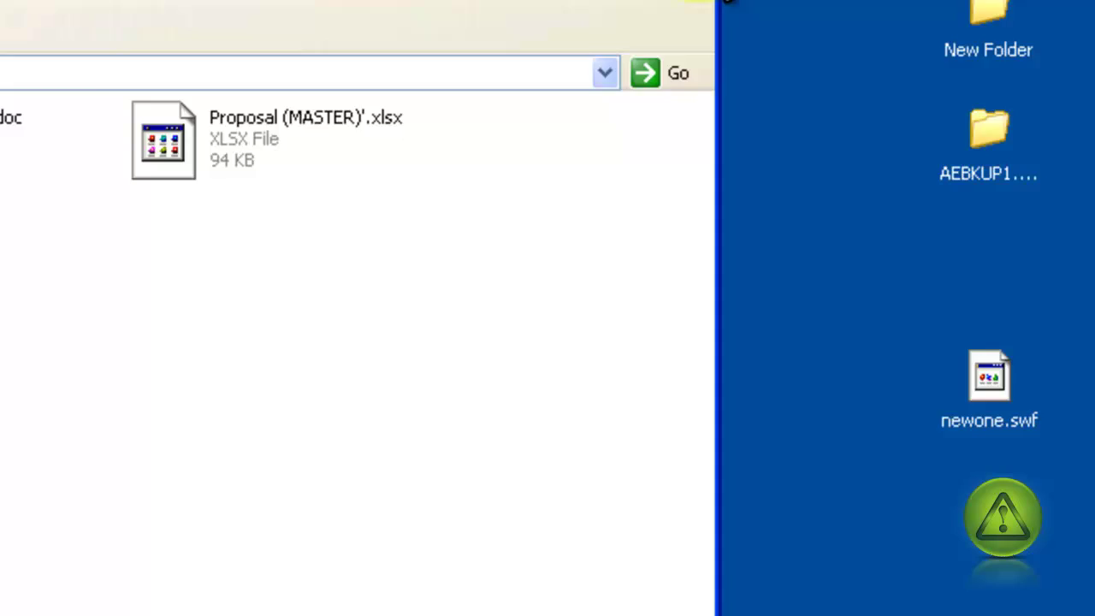
- Copy the desktop Test folder and explore drive C: from My Computer
left_click(1085, 18)
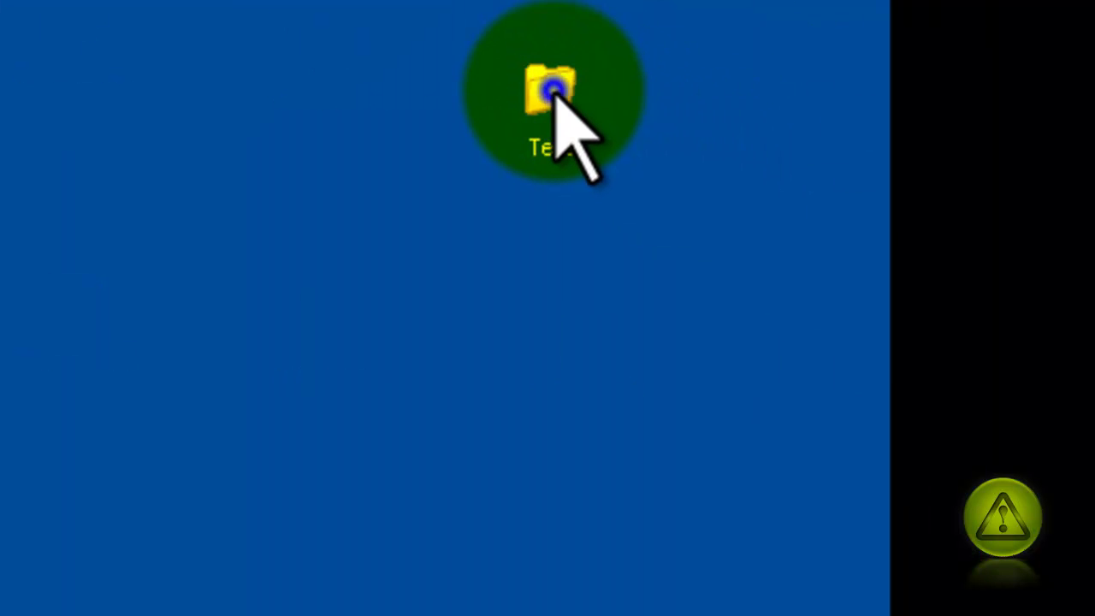
right_click(554, 92)
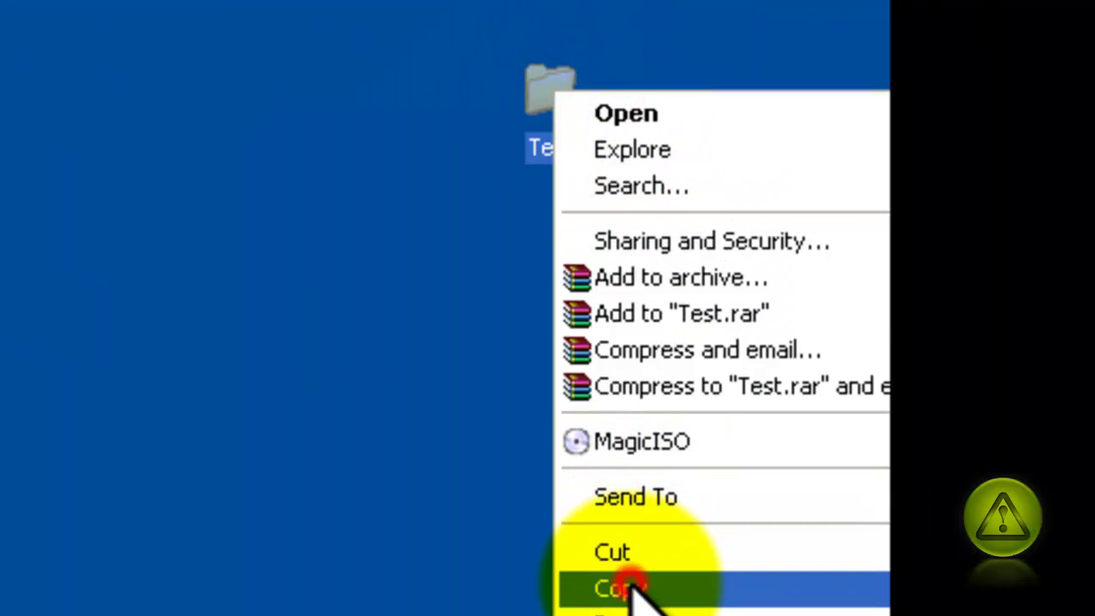
left_click(633, 591)
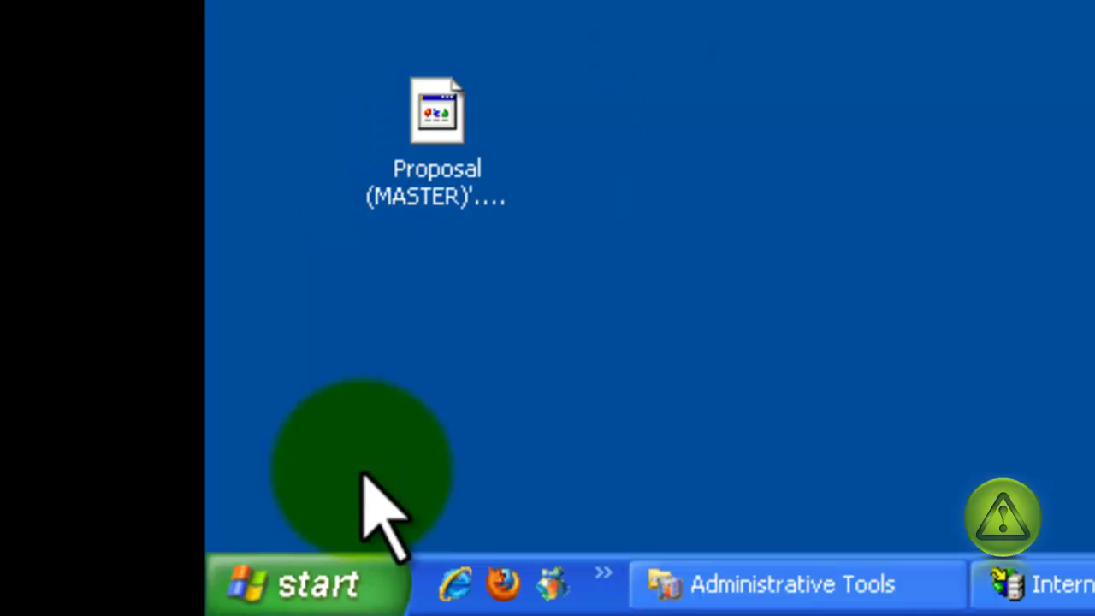
left_click(334, 587)
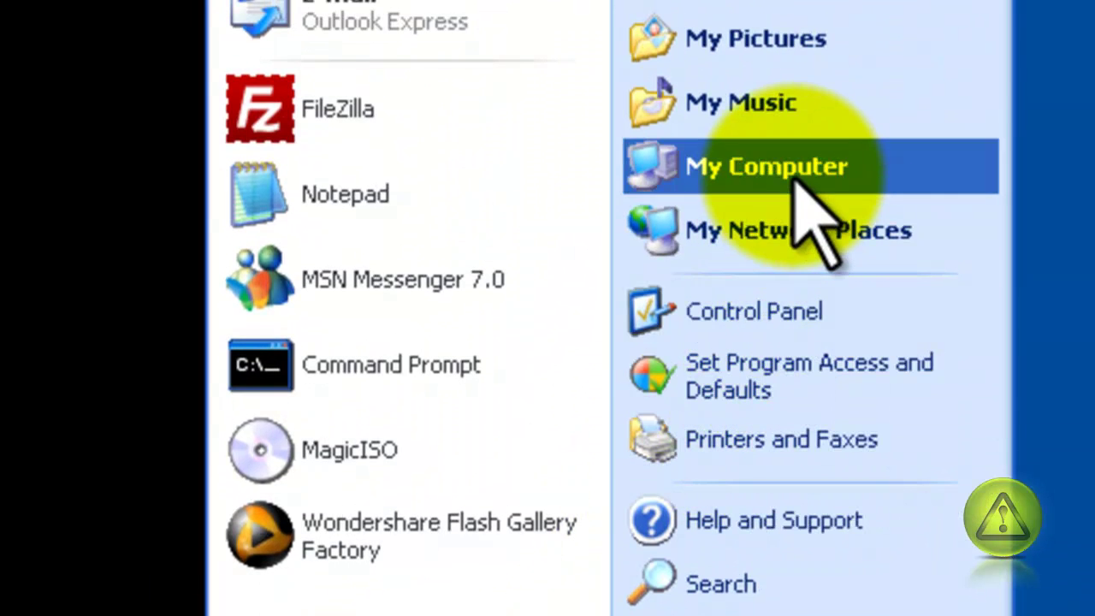
left_click(796, 176)
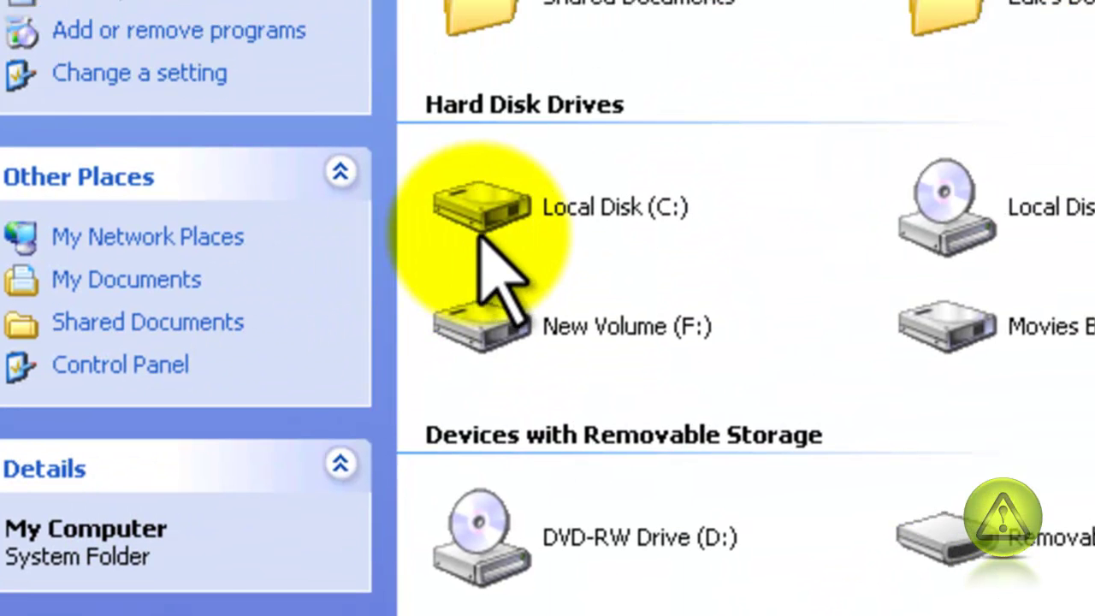
right_click(493, 208)
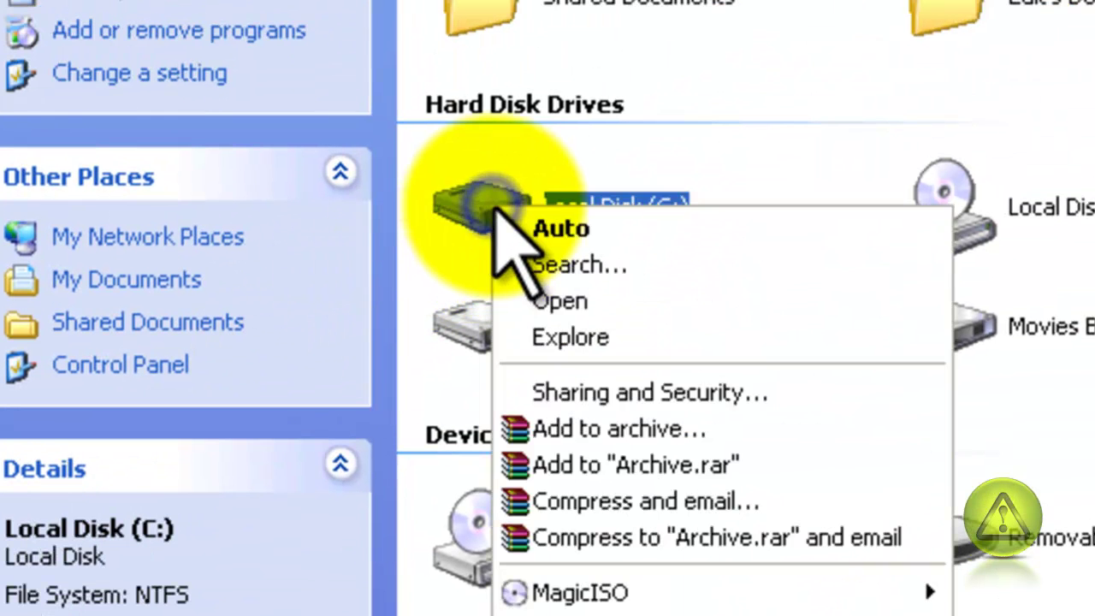
left_click(601, 340)
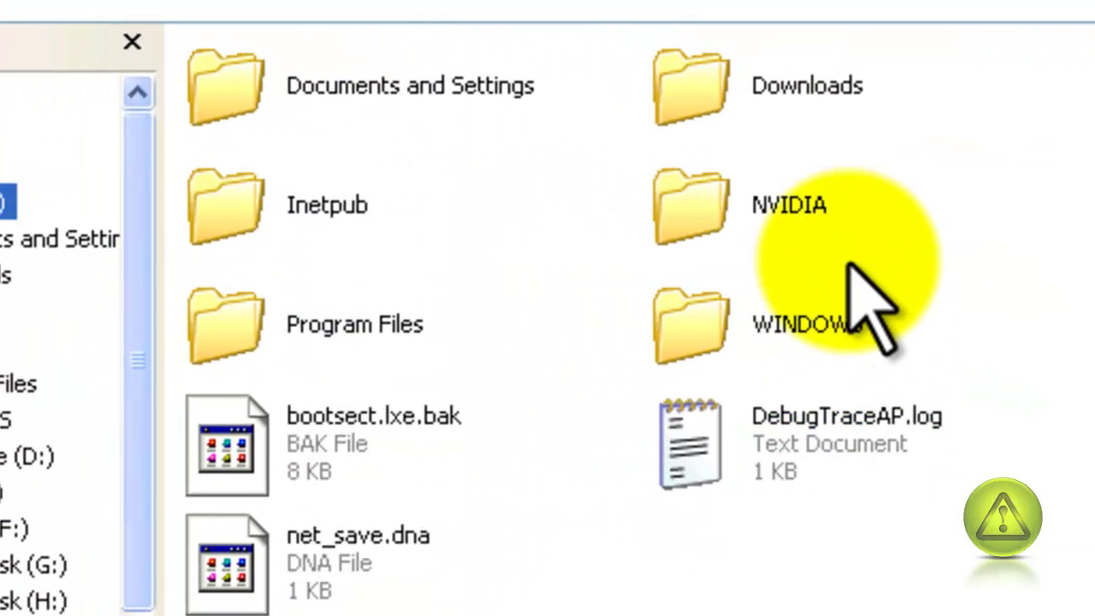
- Paste the Test folder into C:\Inetpub\ftproot and open it to check its two files
double_click(214, 209)
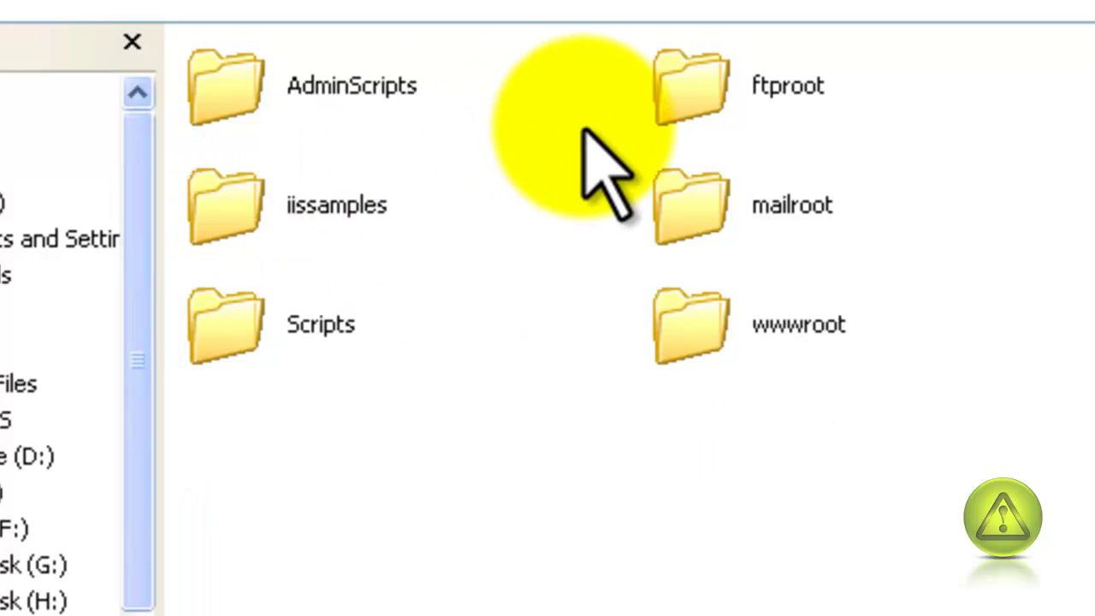
left_click(692, 101)
double_click(692, 101)
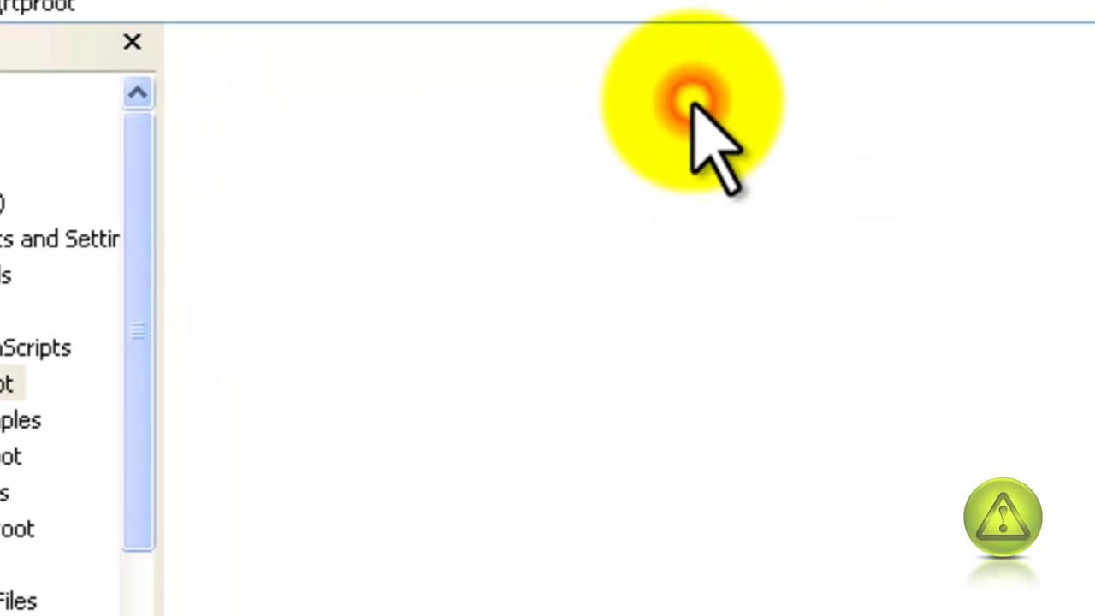
right_click(296, 111)
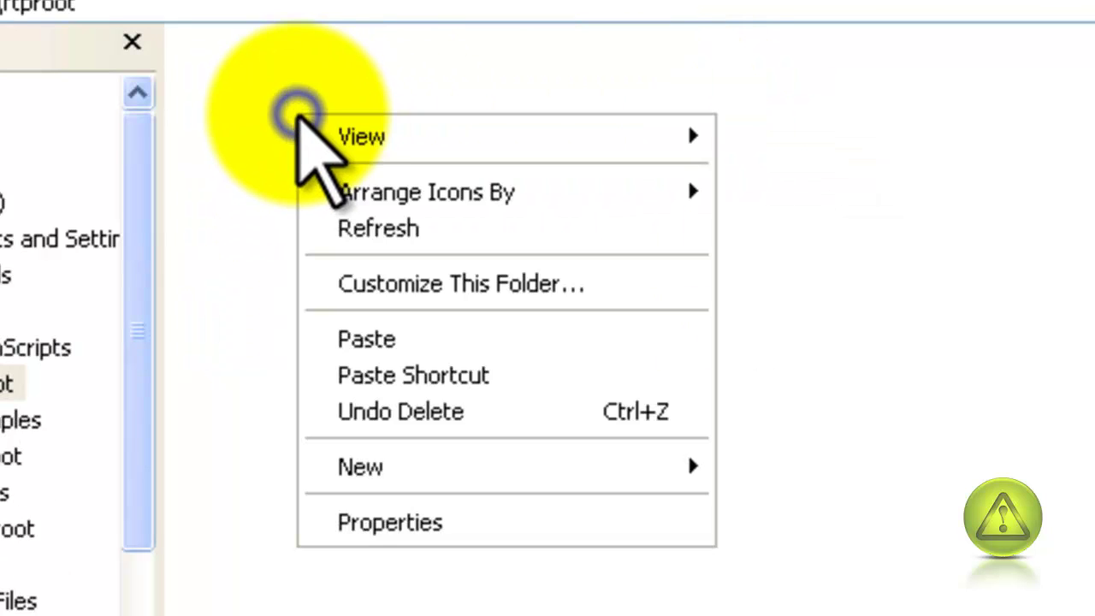
left_click(414, 335)
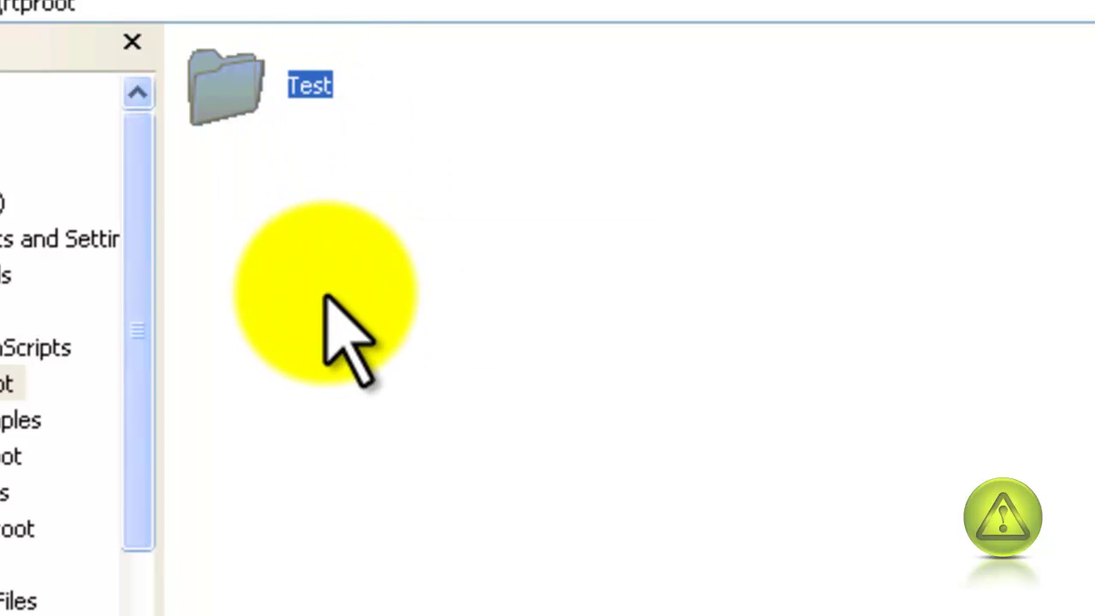
double_click(230, 107)
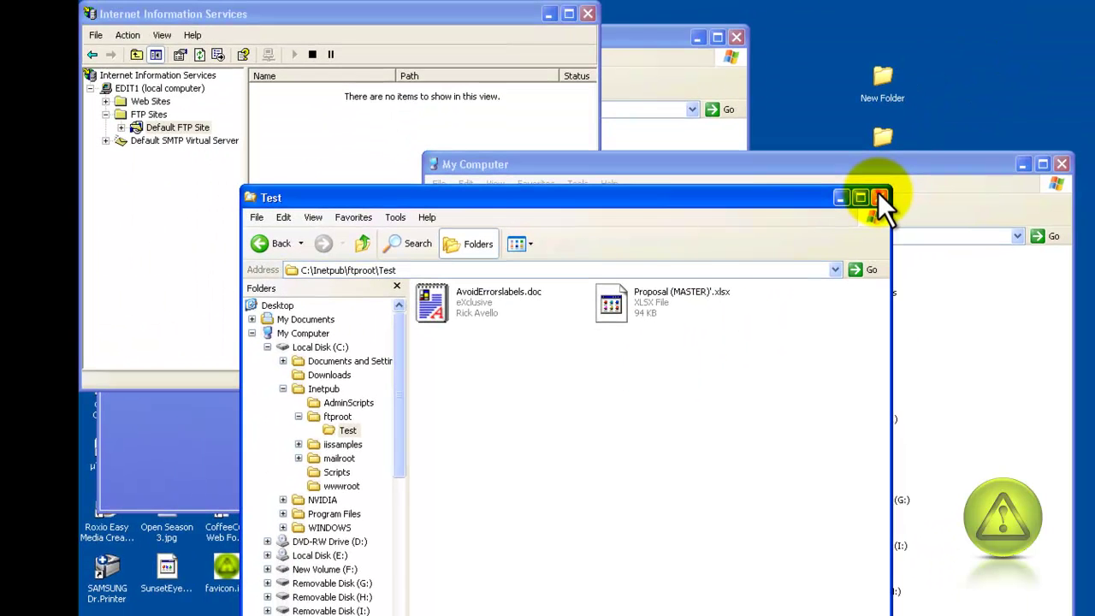
- Close the Test and My Computer Explorer windows to return to the IIS console
left_click(880, 198)
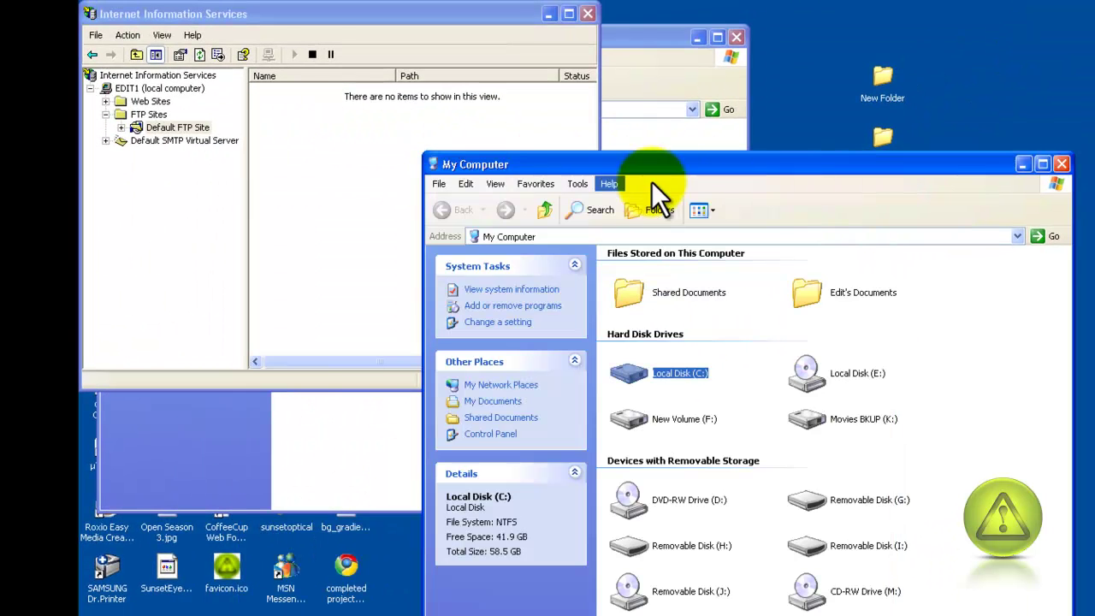
left_click(1061, 163)
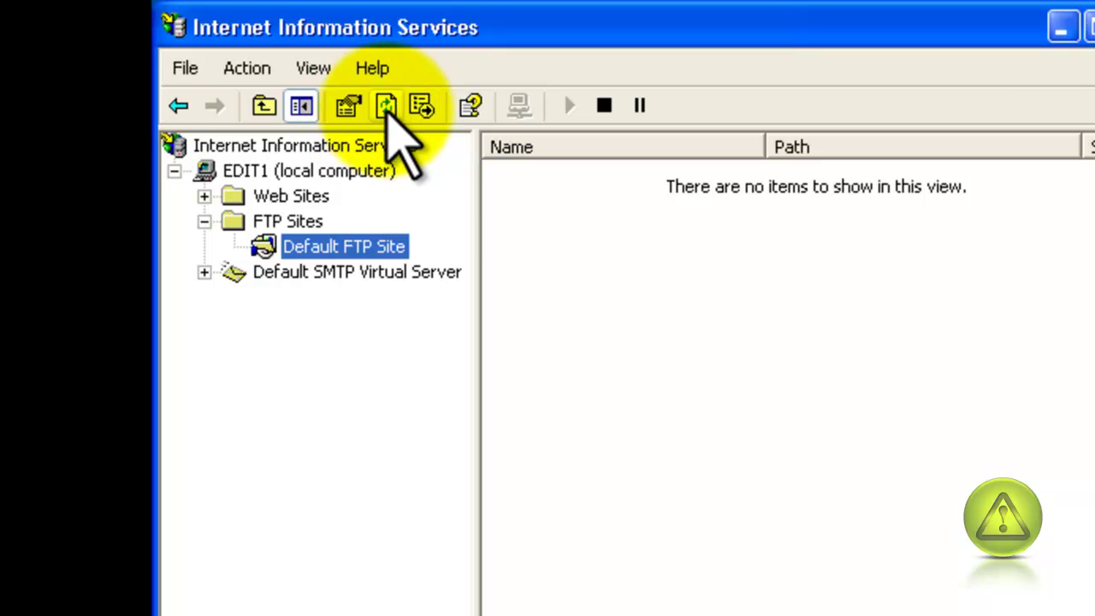
- Show the desktop and open Windows Firewall from the Control Panel
key("super+d")
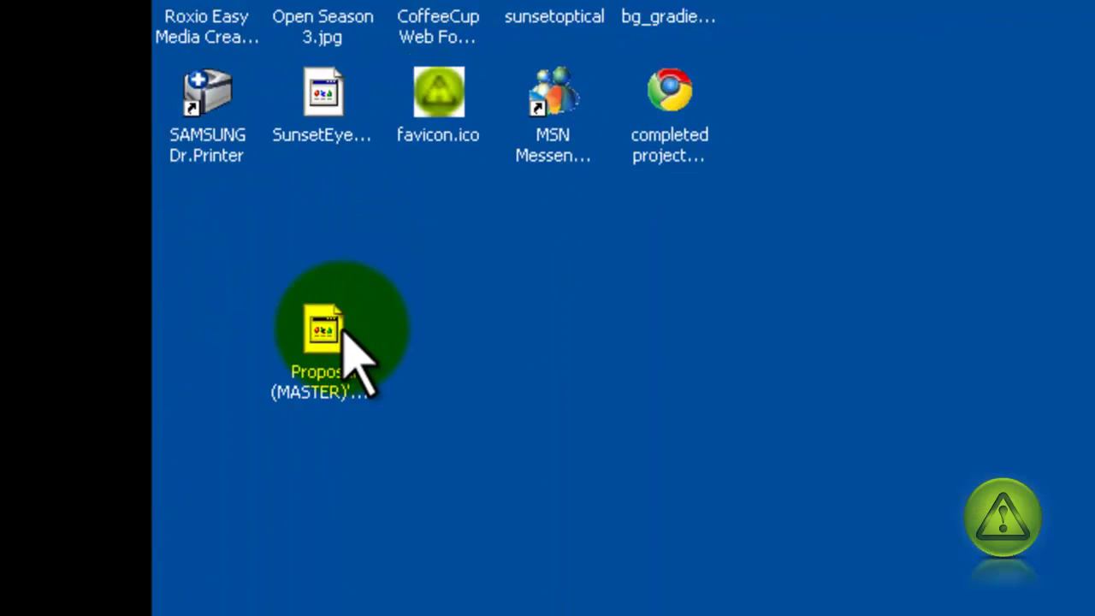
left_click(244, 599)
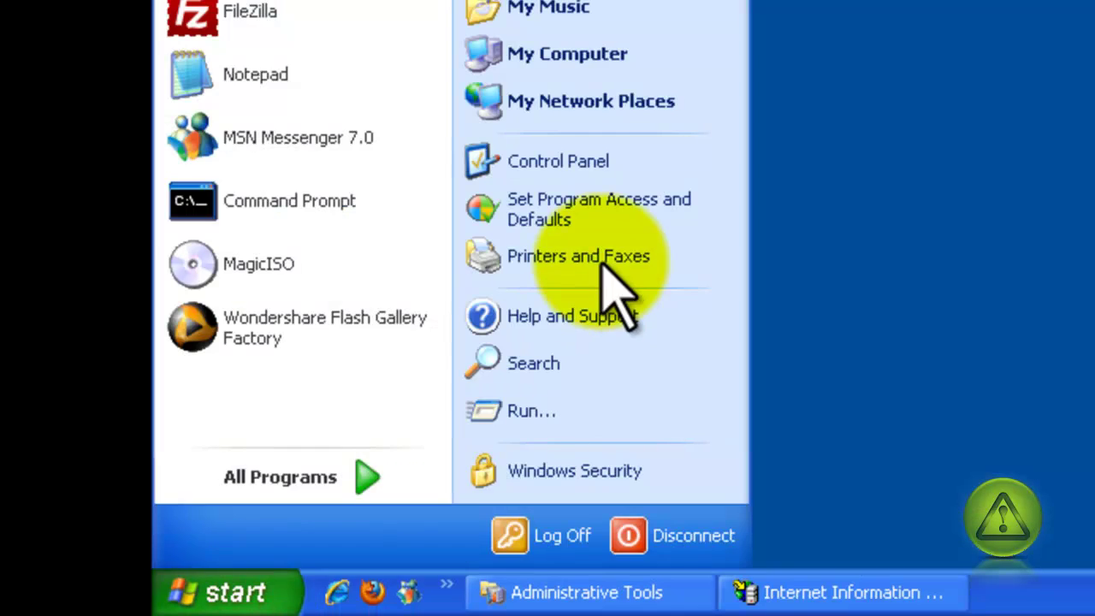
left_click(628, 162)
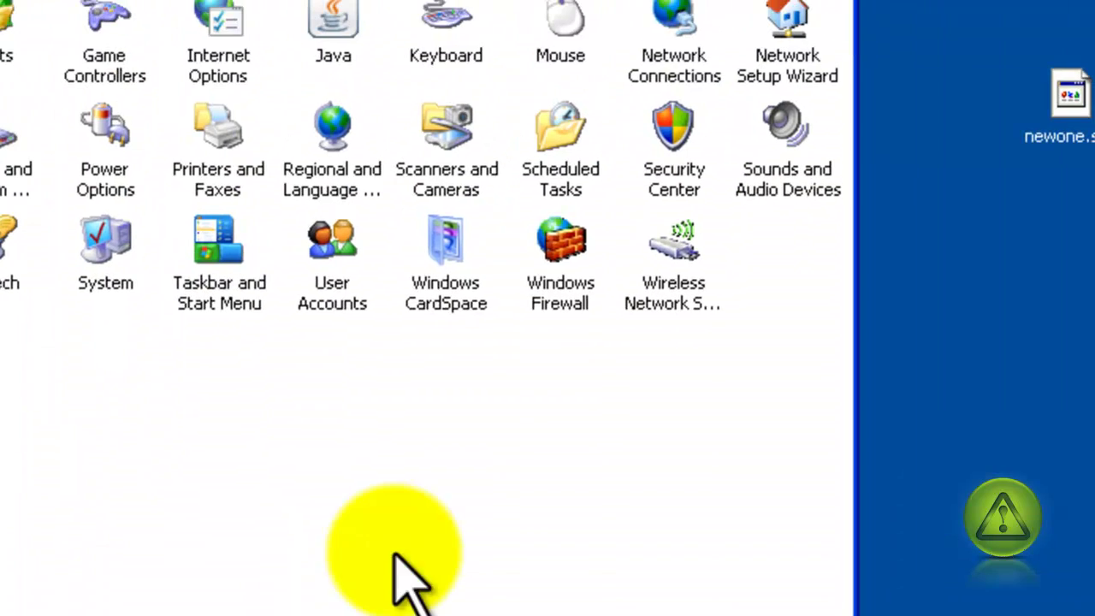
double_click(555, 272)
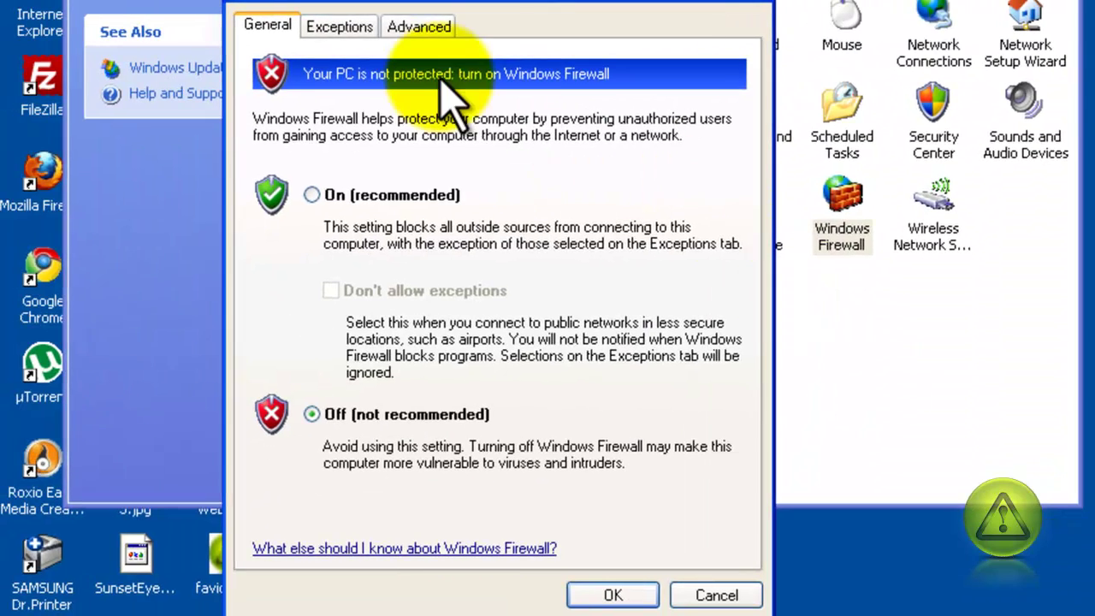
- Add an exception named FTP for TCP port 21, save it, and recheck the firewall settings
left_click(342, 34)
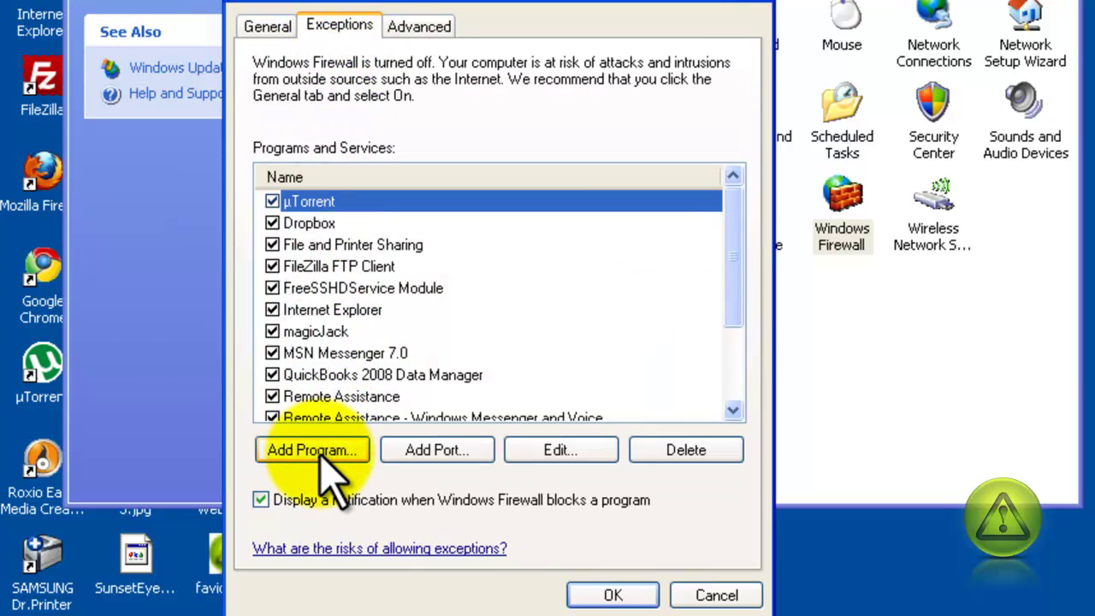
left_click(424, 449)
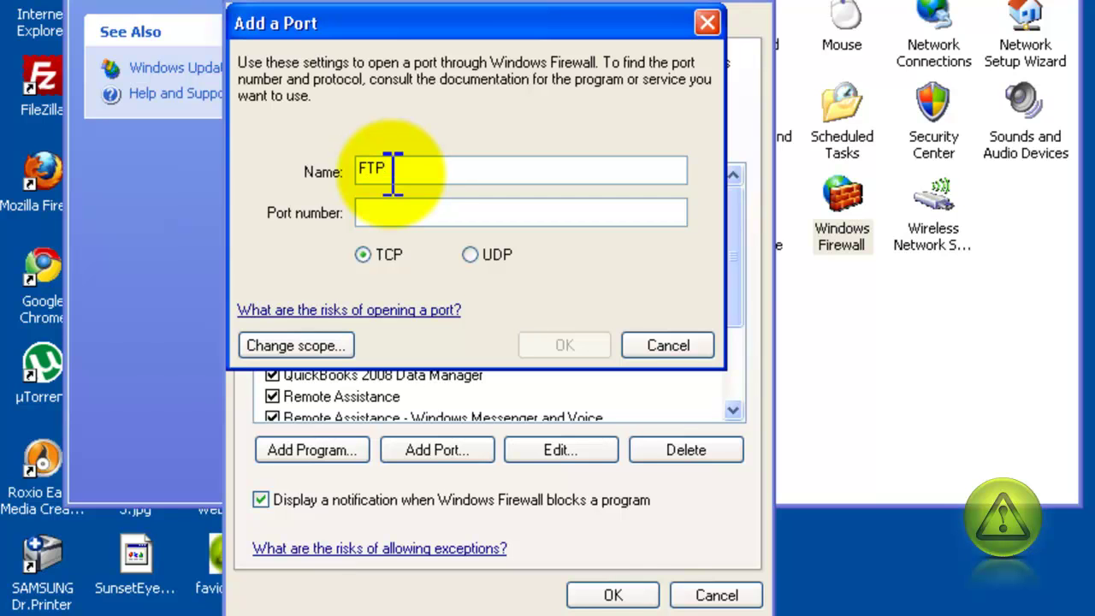
left_click(389, 215)
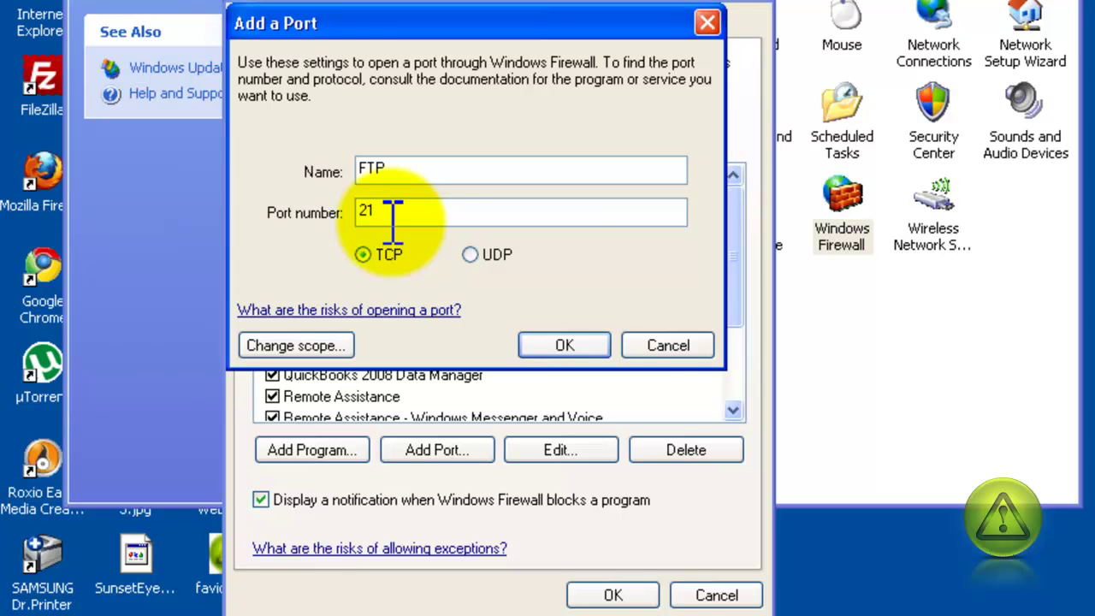
left_click(578, 346)
left_click(579, 346)
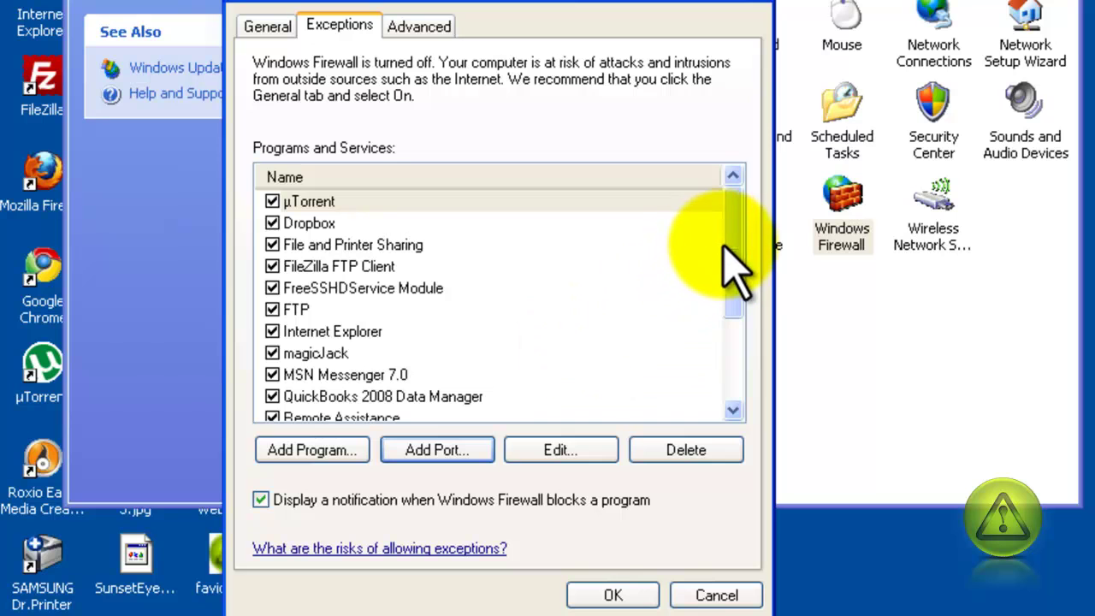
left_click_drag(729, 245, 734, 333)
left_click(298, 202)
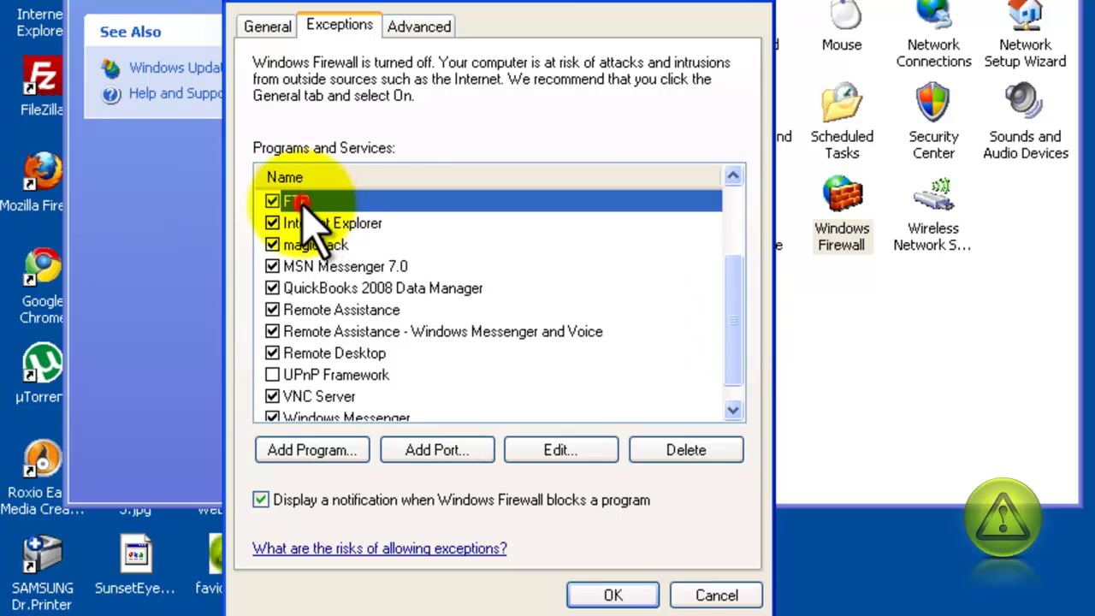
left_click(613, 596)
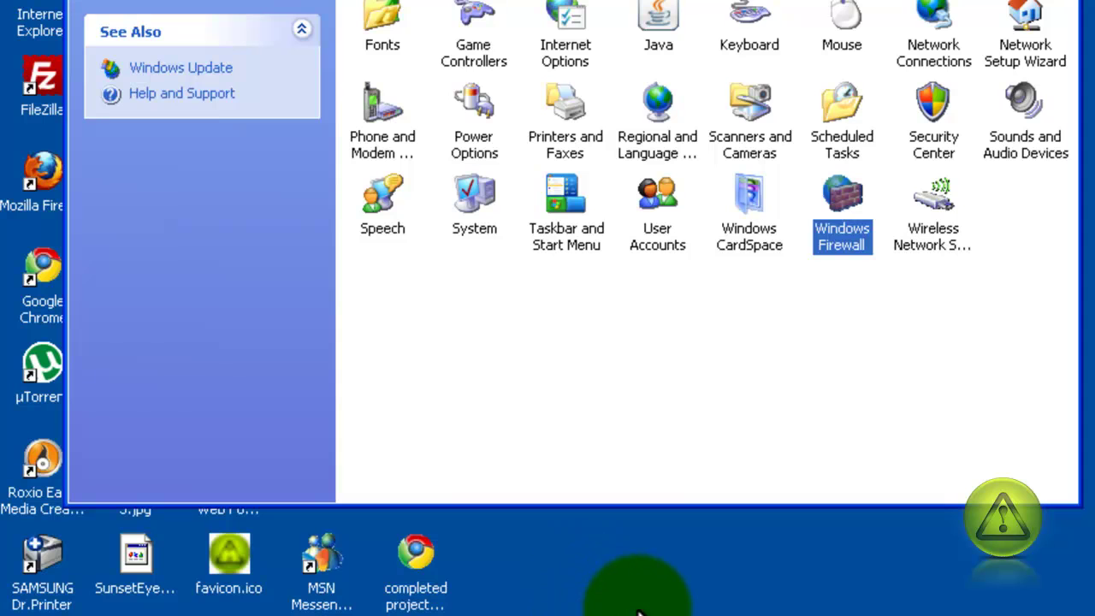
double_click(847, 219)
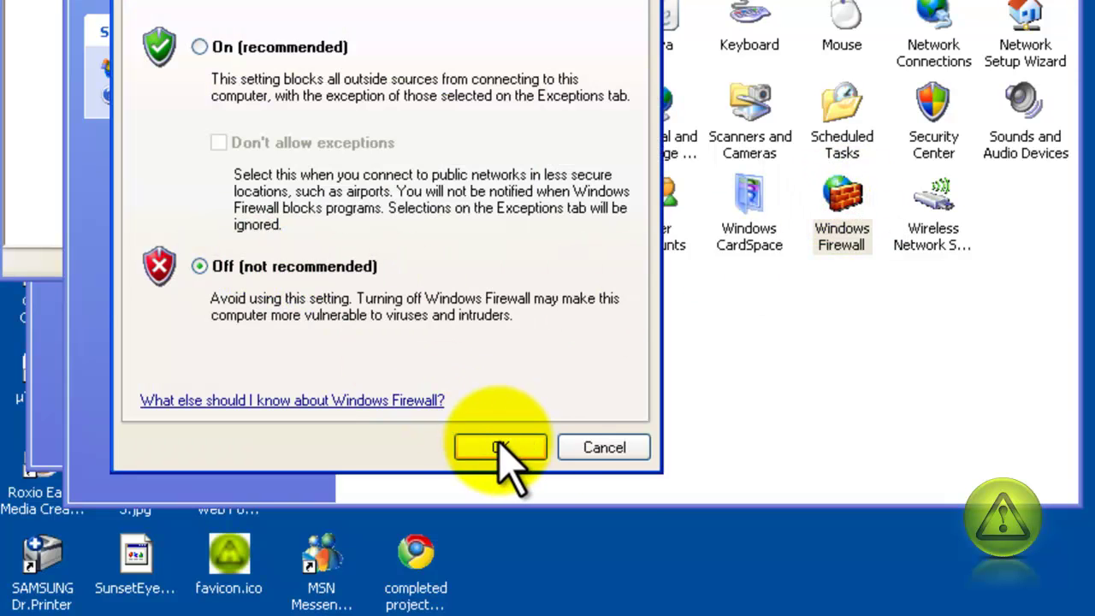
left_click(621, 452)
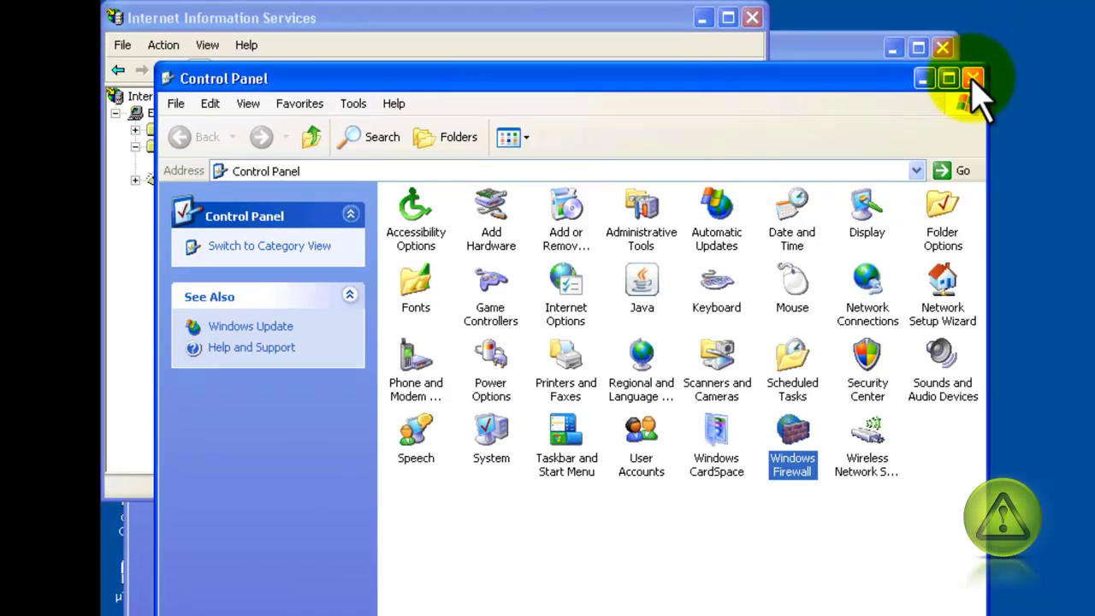
- Close Control Panel, then load ftp://192.168.1.101/ in Internet Explorer from the address history
left_click(973, 78)
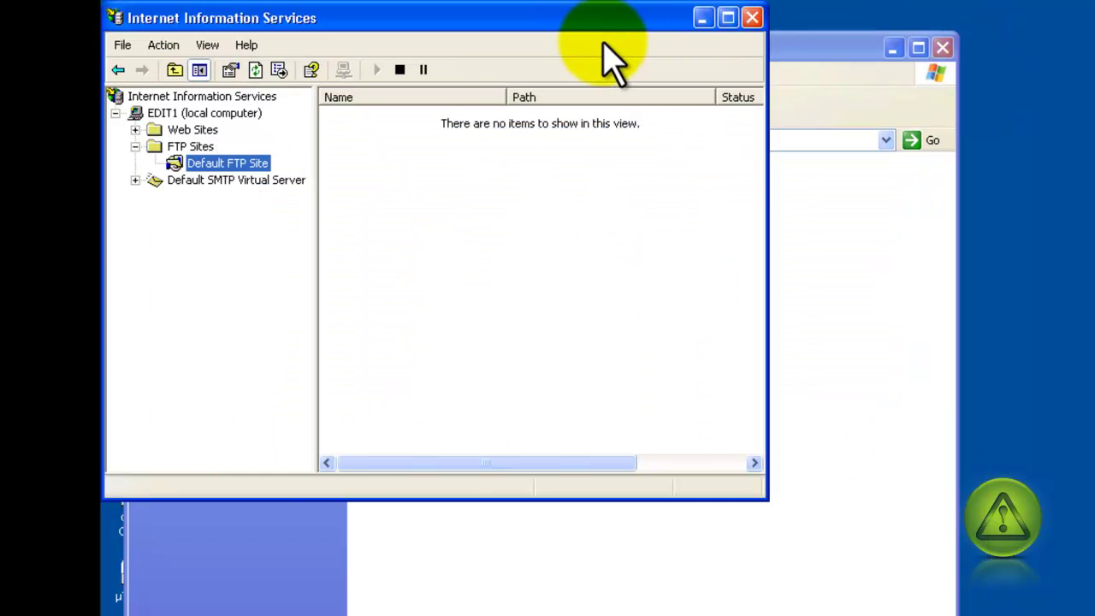
left_click_drag(605, 42, 617, 79)
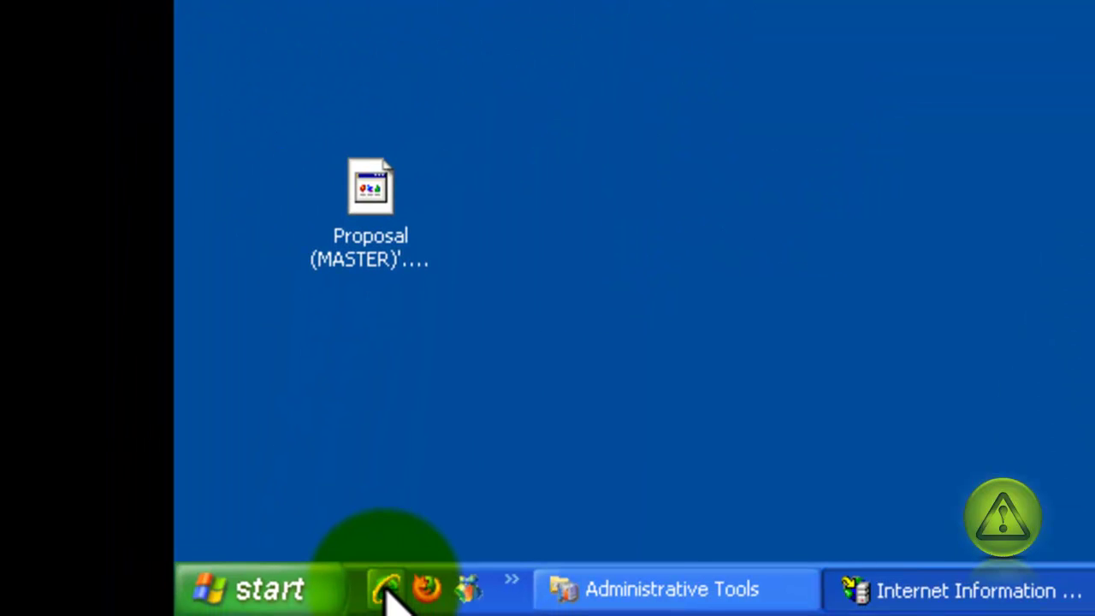
left_click(384, 593)
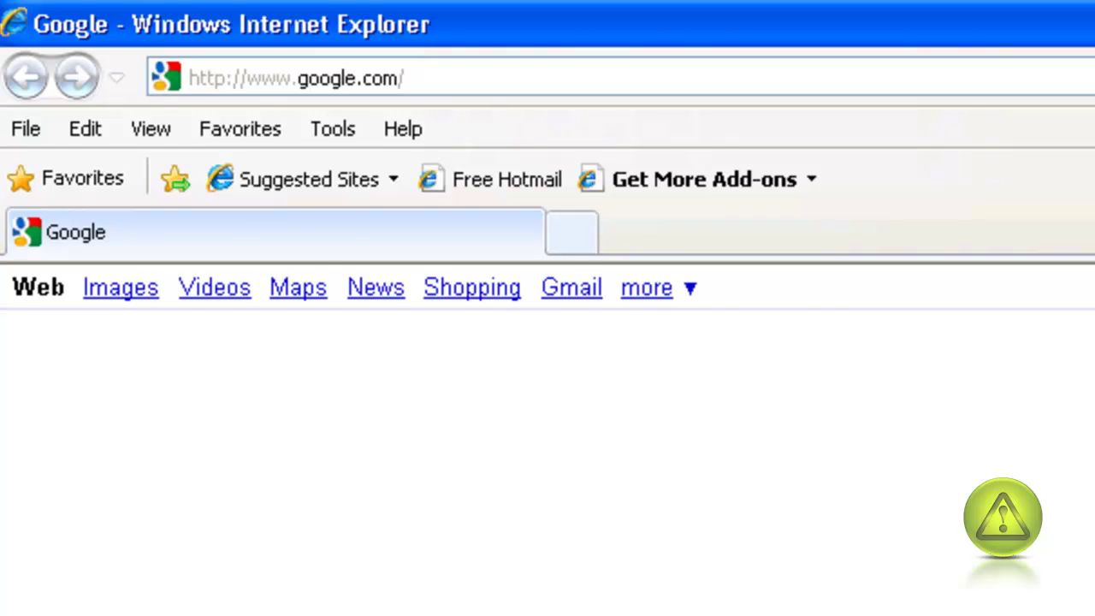
left_click(297, 78)
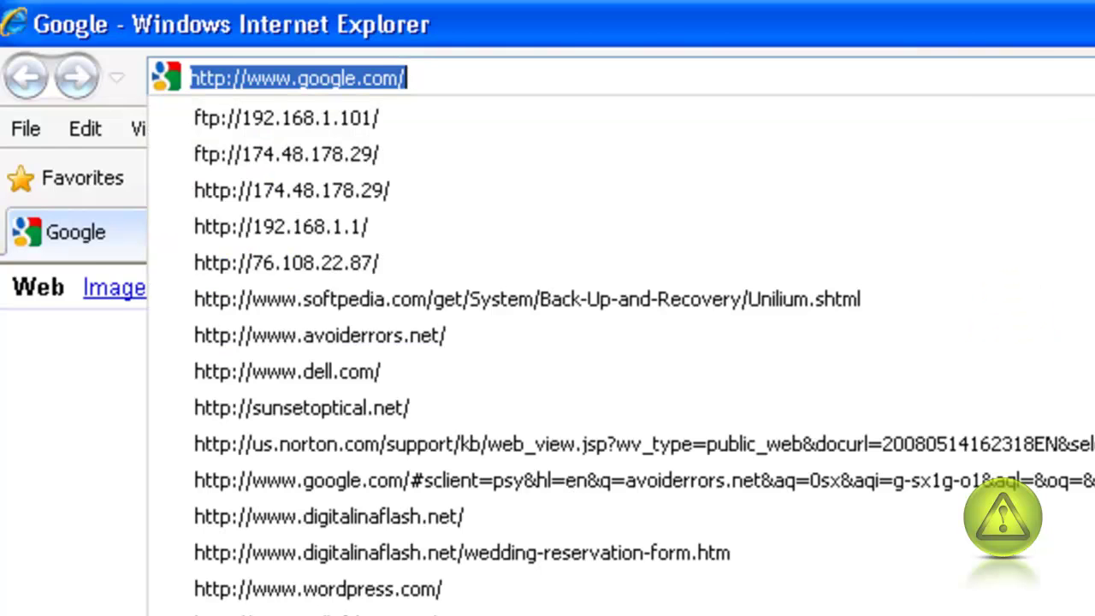
left_click(332, 127)
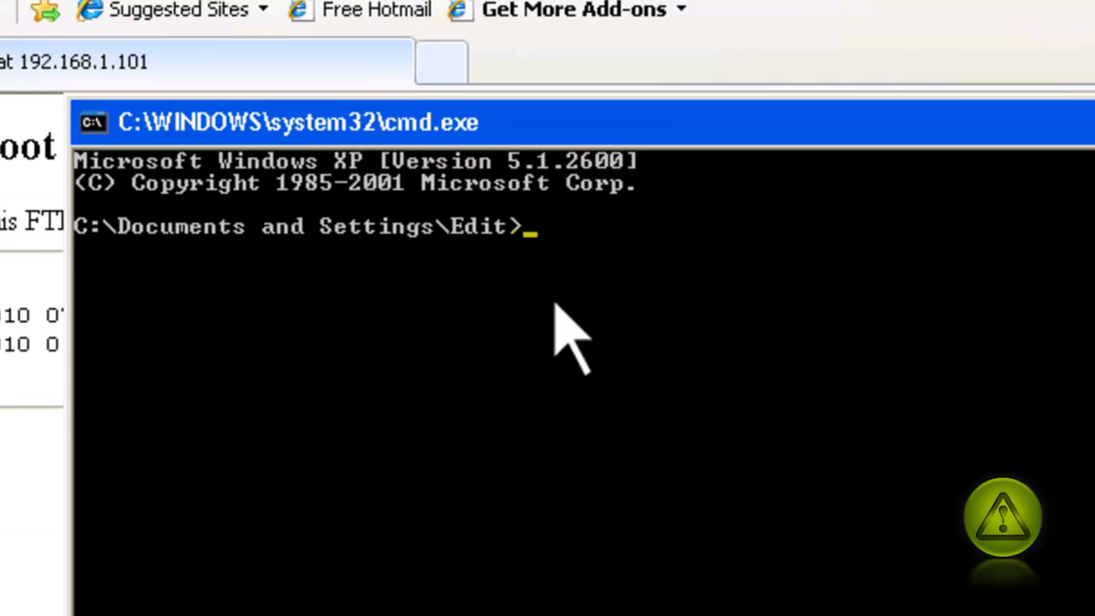
- Run ipconfig to confirm address 192.168.1.101 and gateway 192.168.1.1, then close the console
type("co")
key("BackSpace")
key("BackSpace")
type("ipconfig")
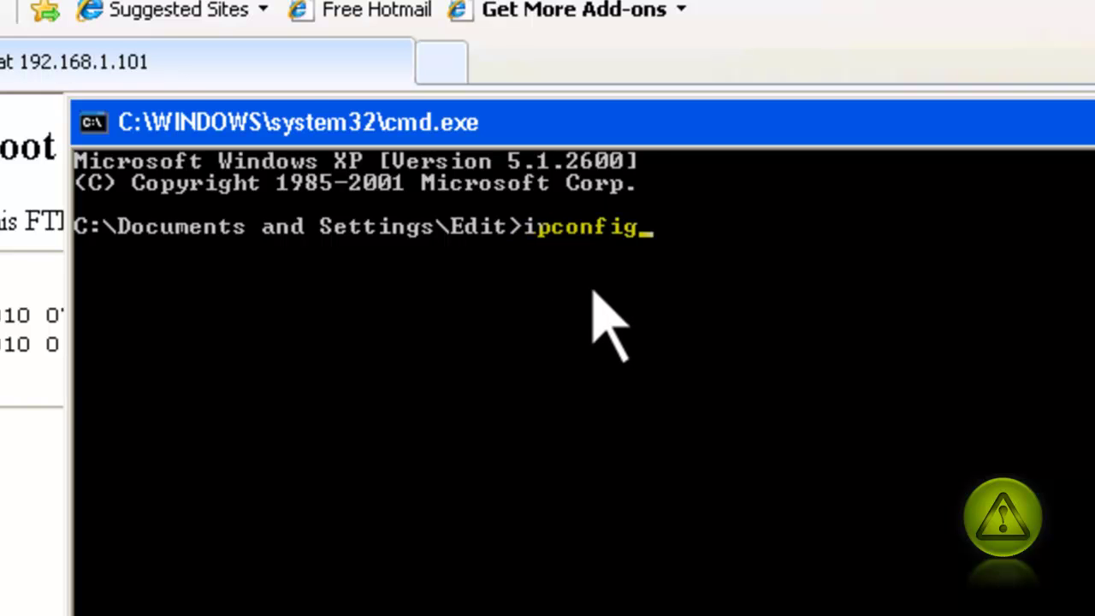
key("Return")
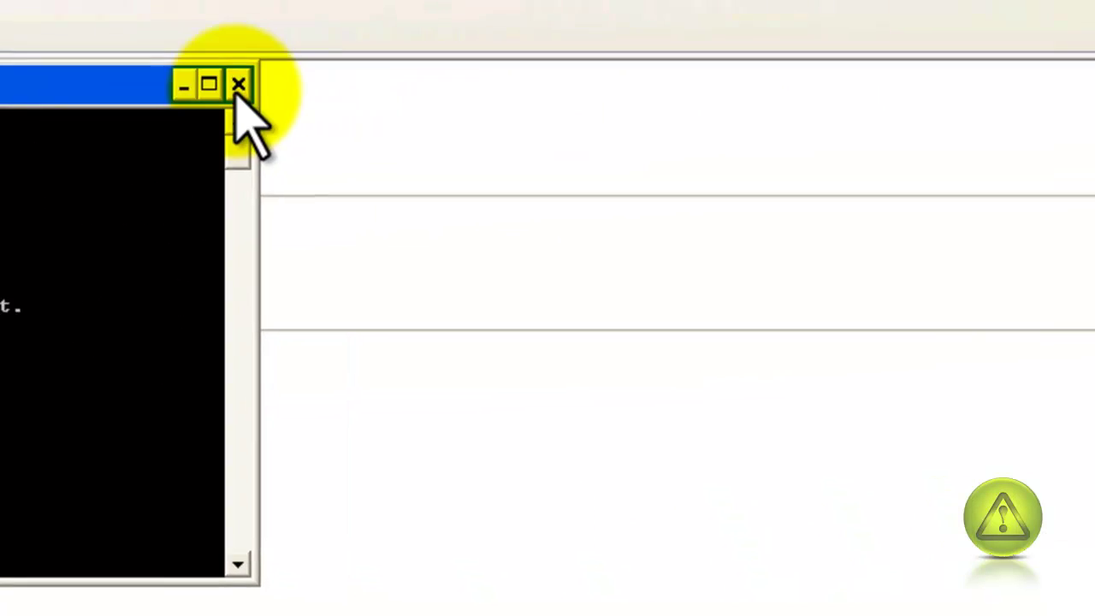
left_click(951, 14)
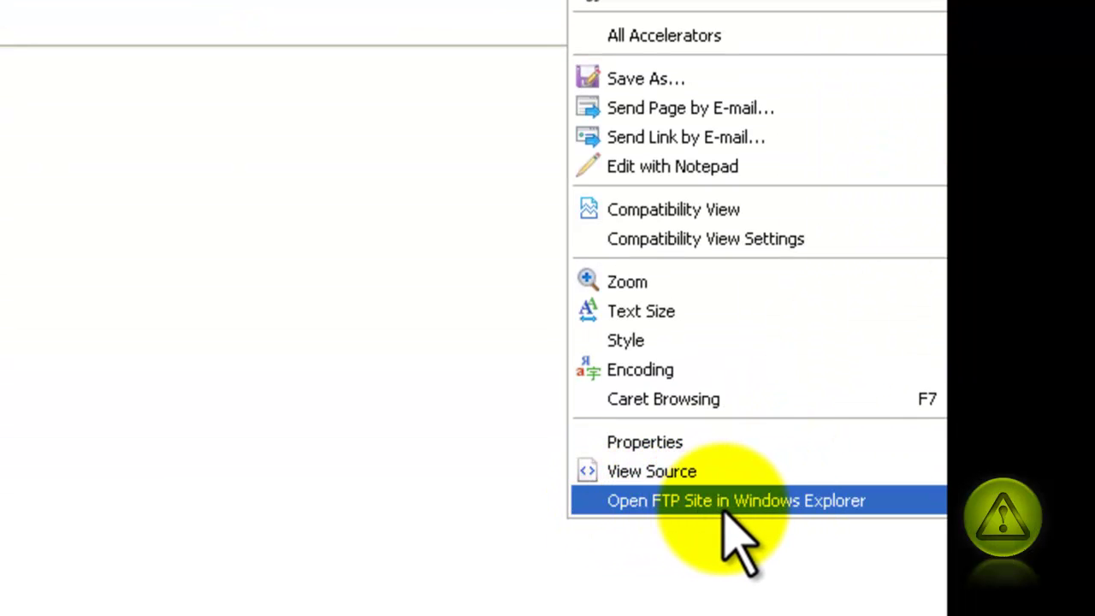
left_click(879, 498)
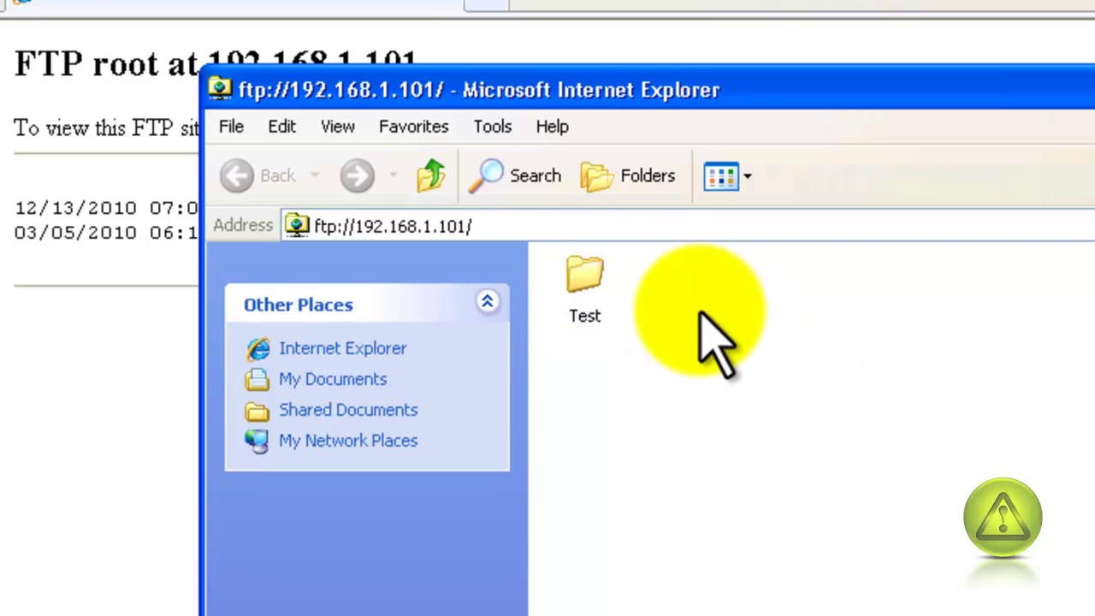
double_click(585, 278)
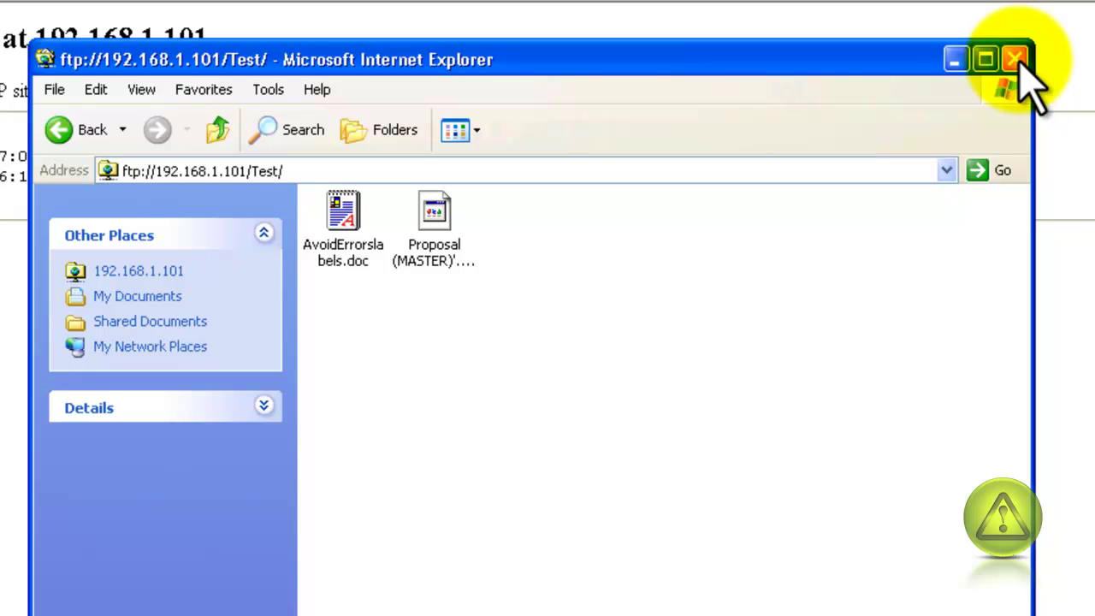
left_click(1016, 59)
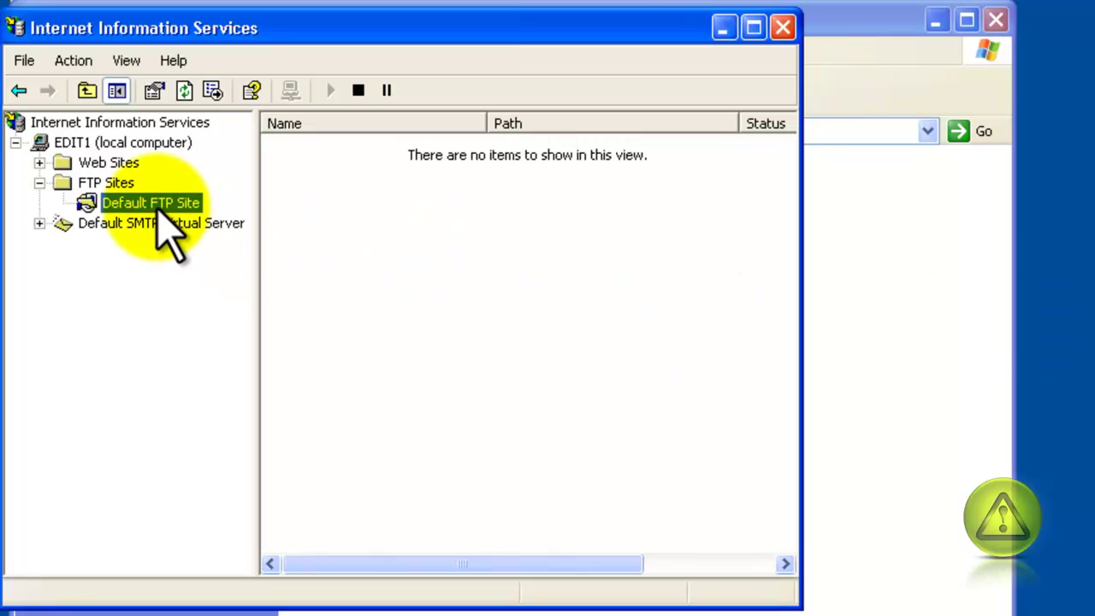
- Uncheck Allow Anonymous Connections in the Default FTP Site's Security Accounts properties and apply
right_click(171, 231)
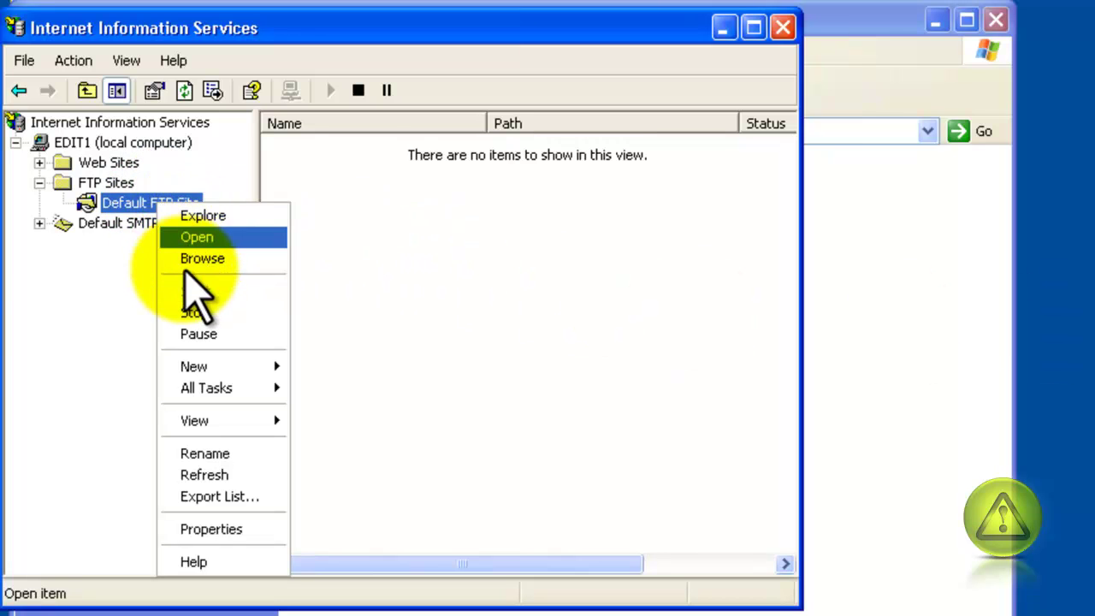
left_click(224, 530)
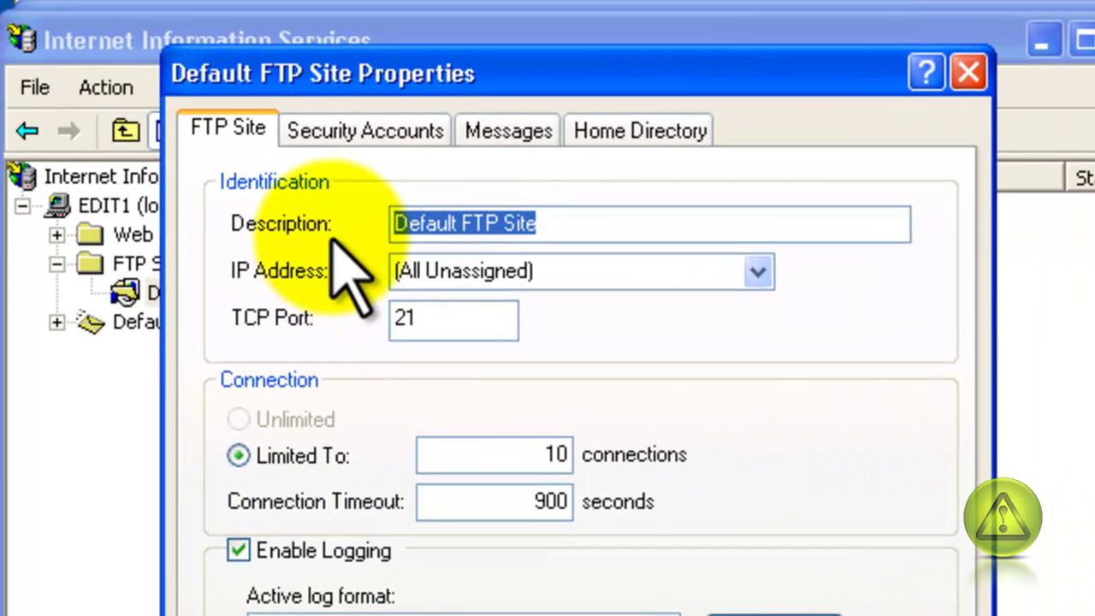
left_click(355, 130)
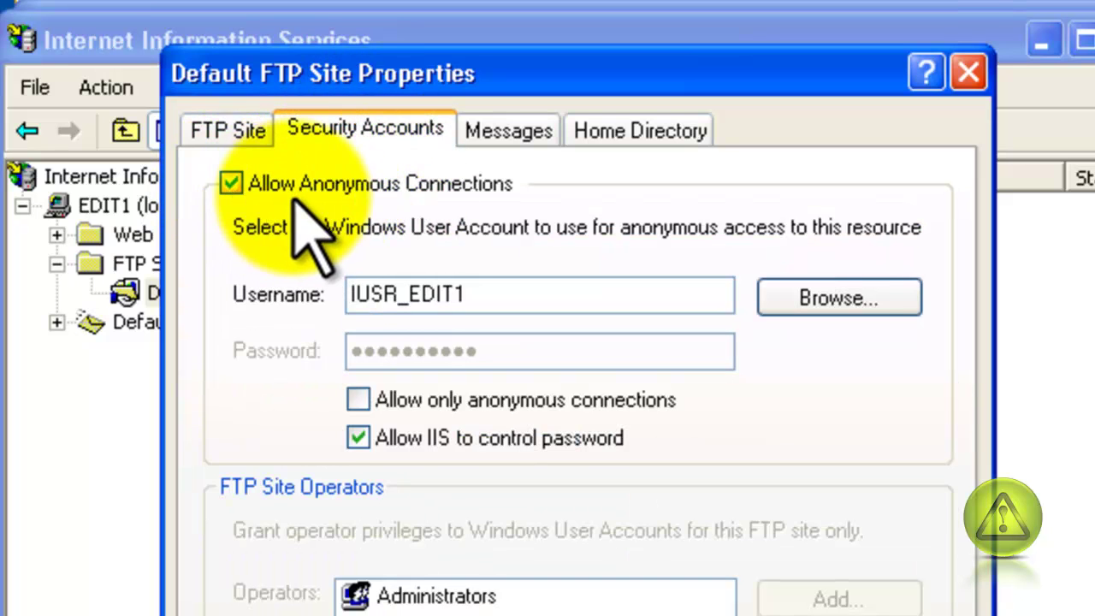
left_click(230, 181)
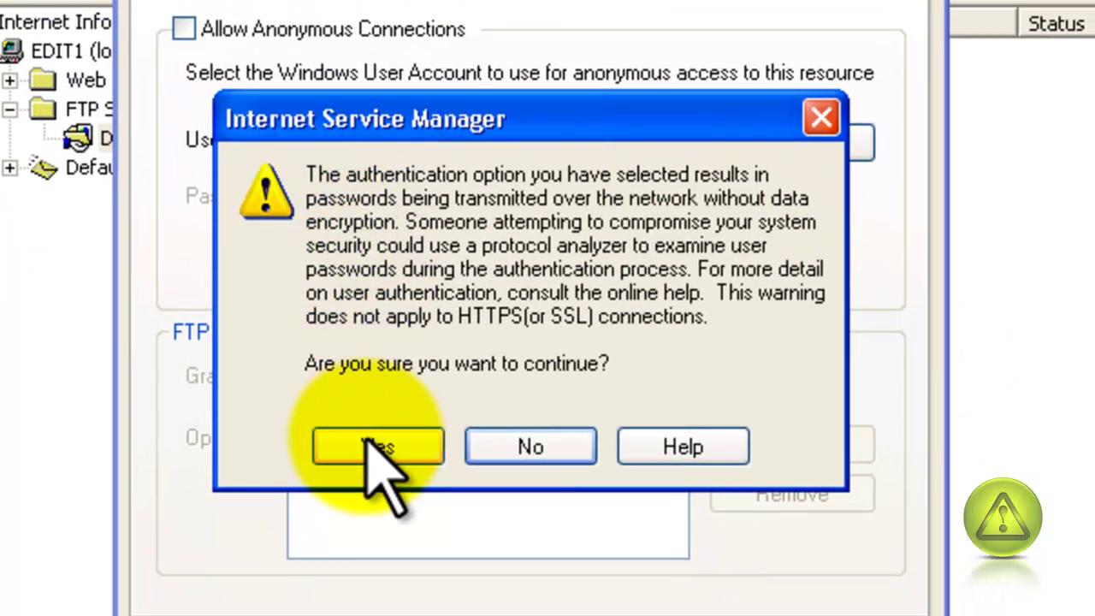
left_click(368, 449)
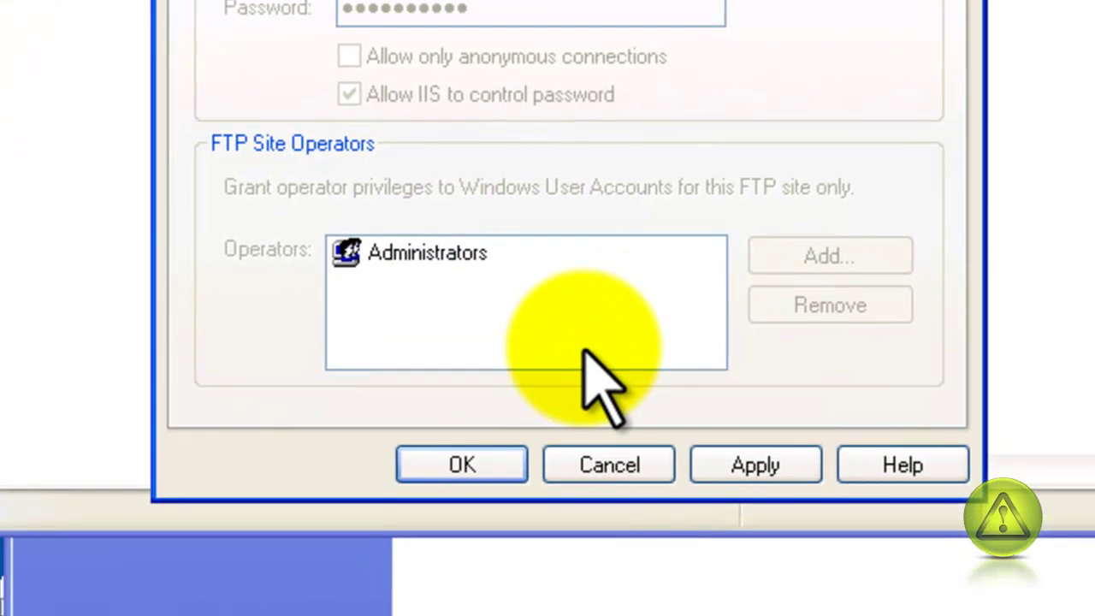
left_click(747, 458)
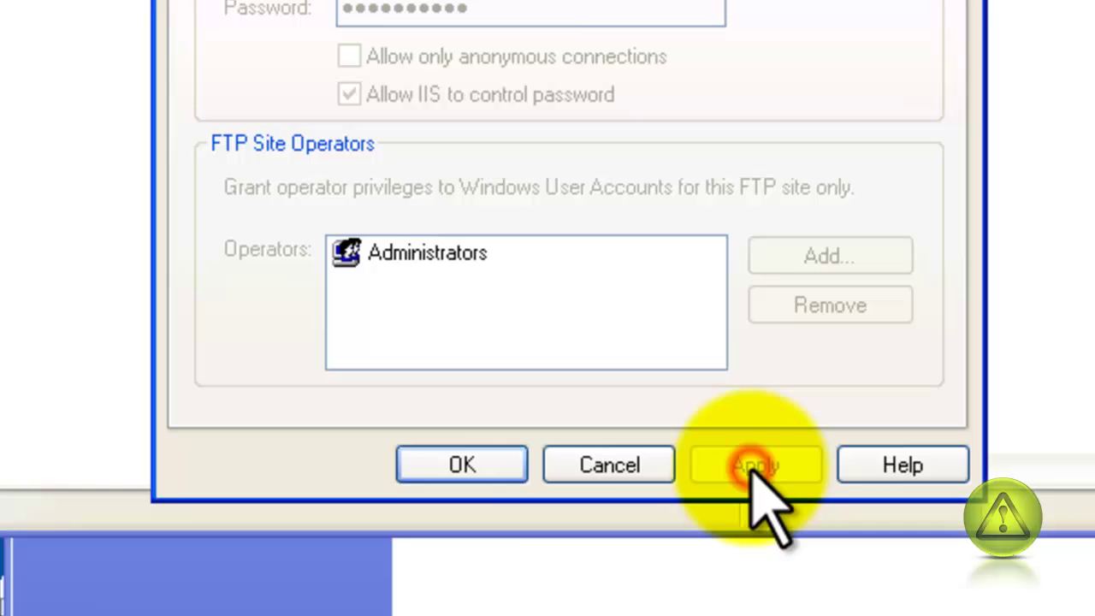
left_click(476, 468)
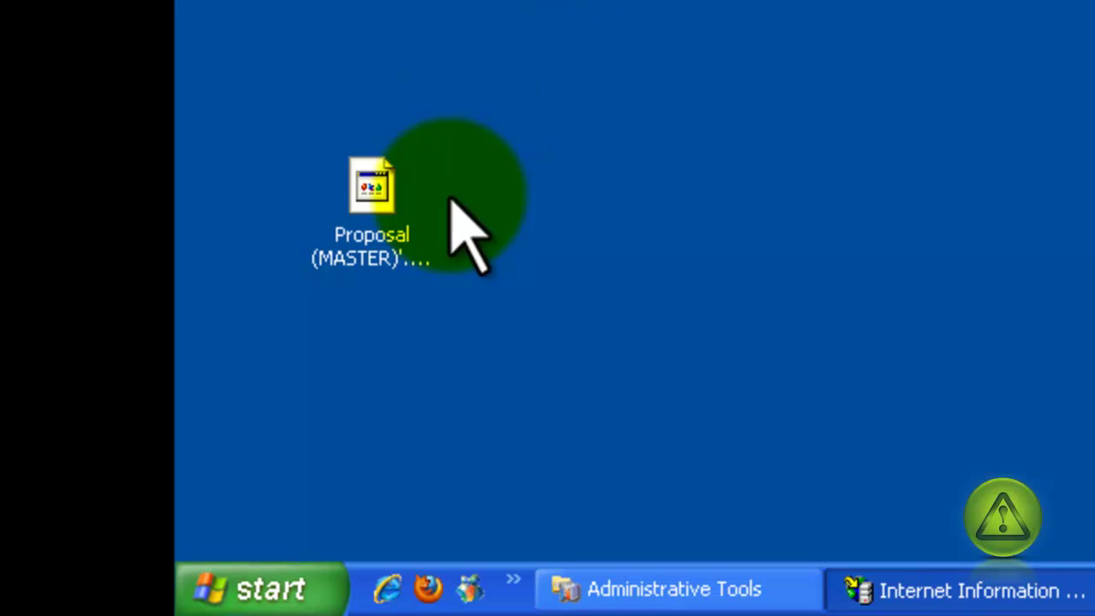
- Log on to ftp://192.168.1.101/ with the FTP user name and password, then open the Test folder
left_click(389, 589)
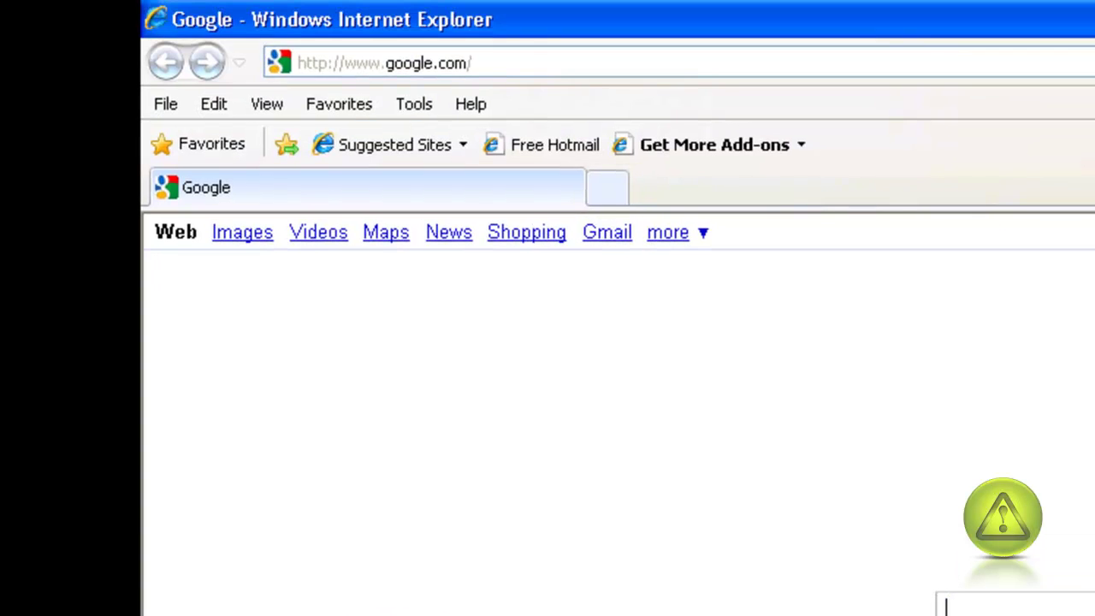
key("F4")
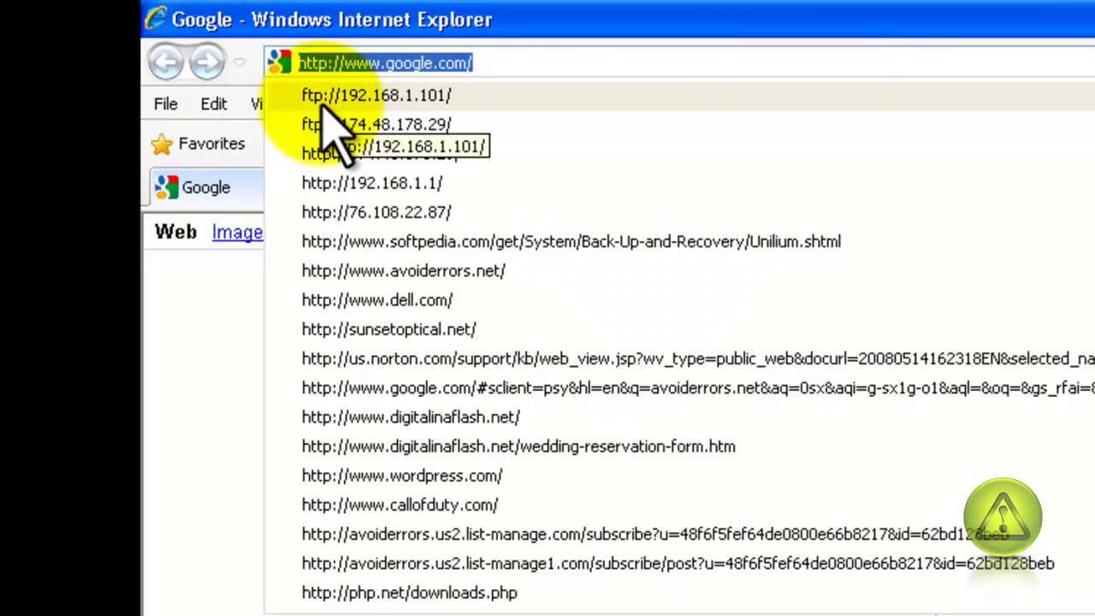
left_click(368, 98)
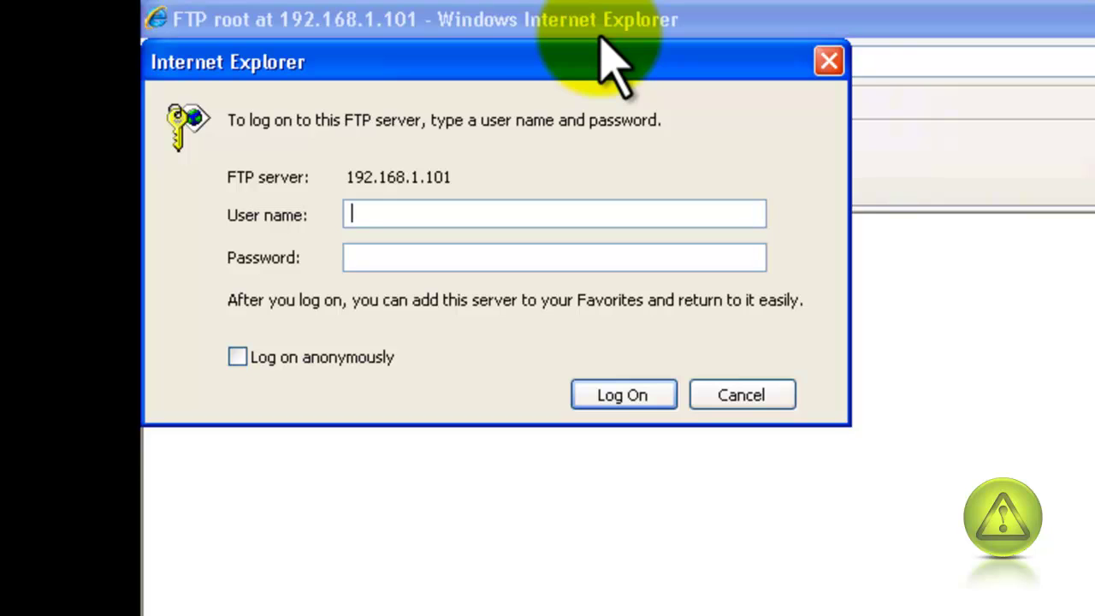
type("Edi*******")
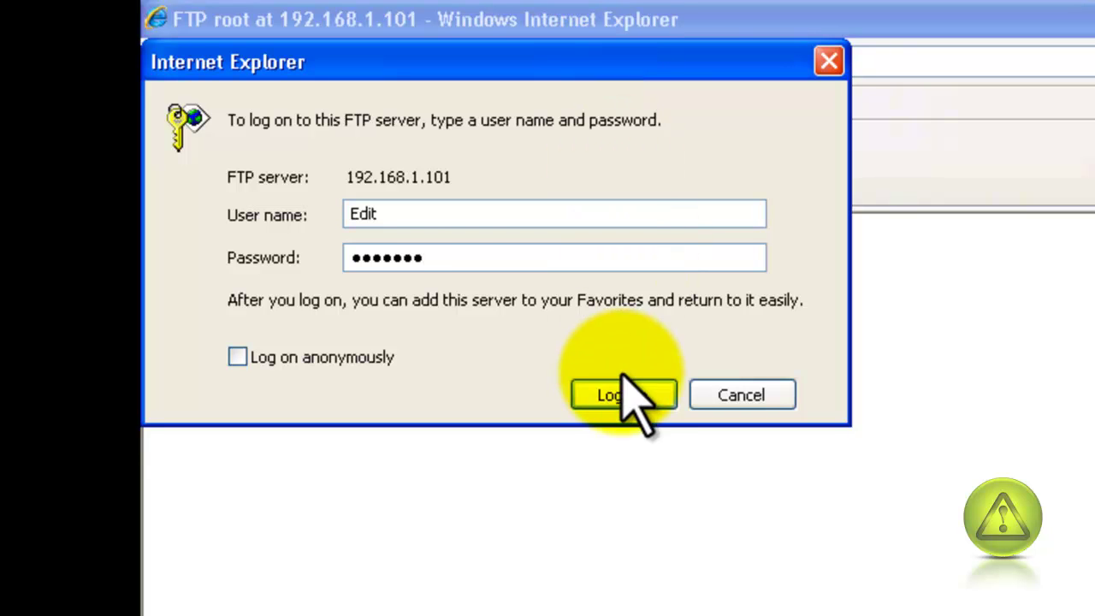
left_click(627, 399)
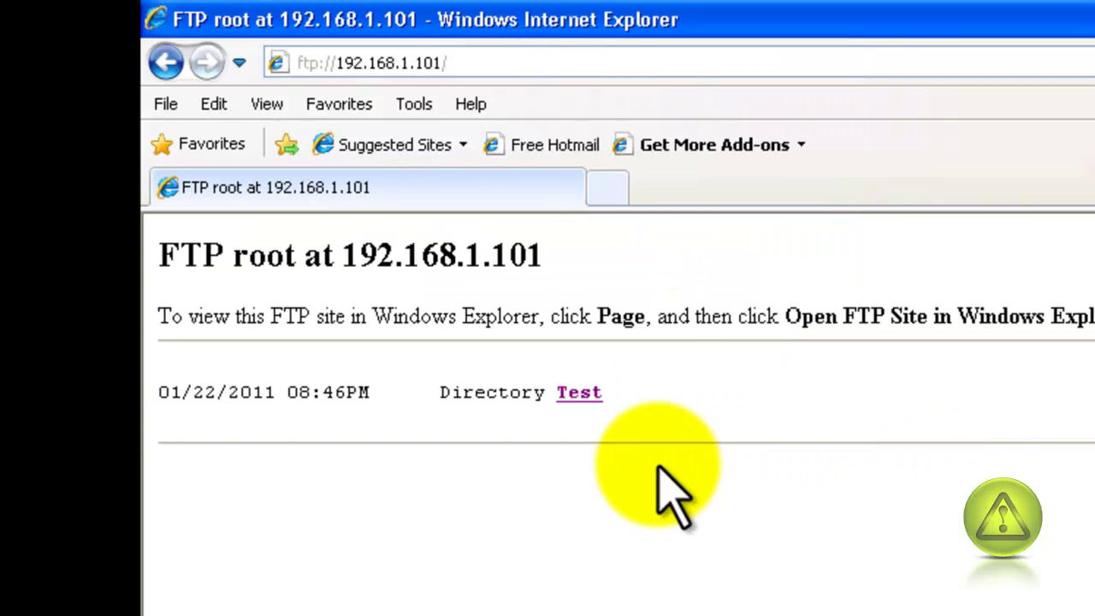
left_click(570, 392)
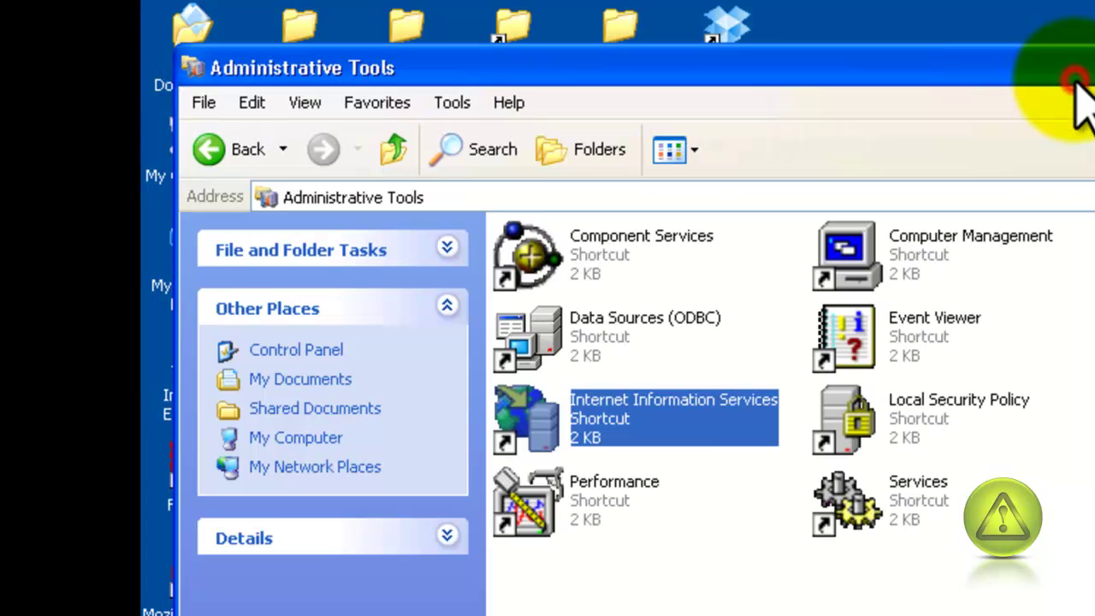
- Close the Internet Information Services and Administrative Tools windows
left_click(1076, 79)
key("alt+F4")
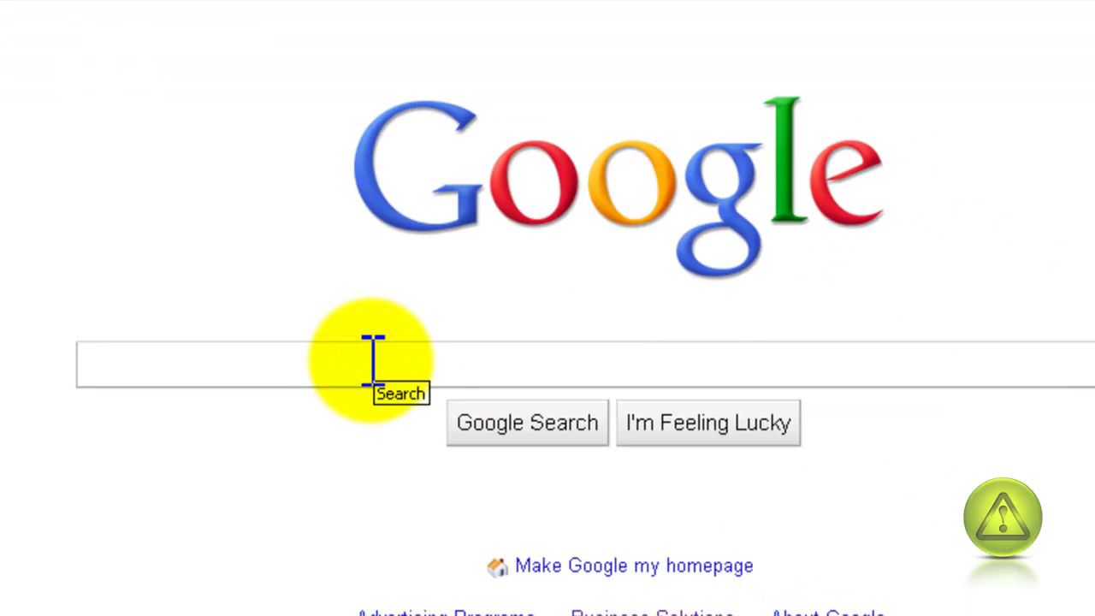
- Google 'what is my ip' and open the whatismyipaddress.com result
type("what ")
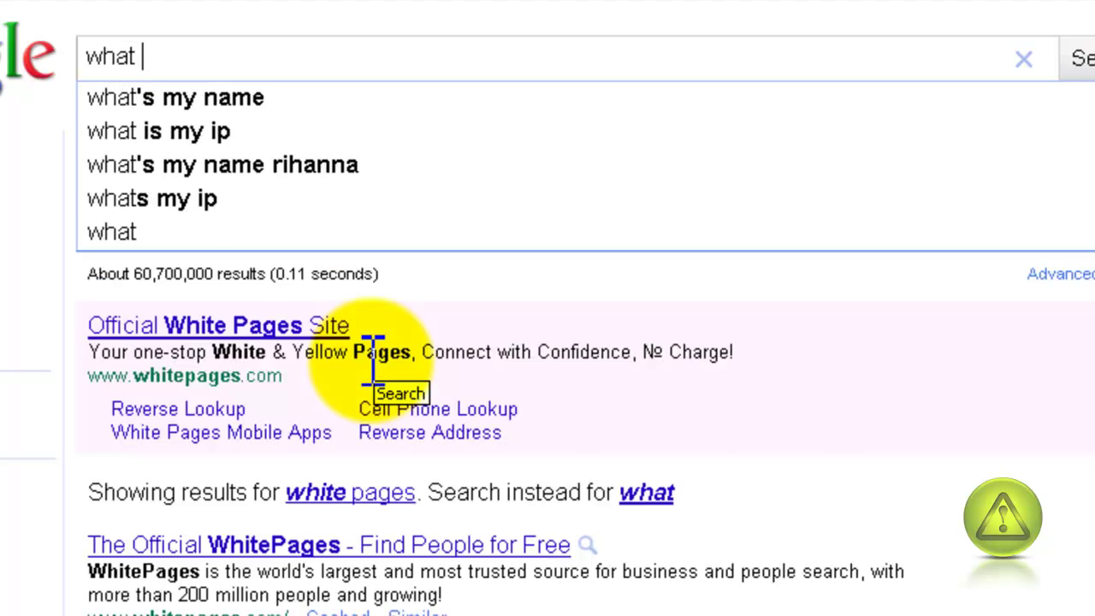
type("is my ")
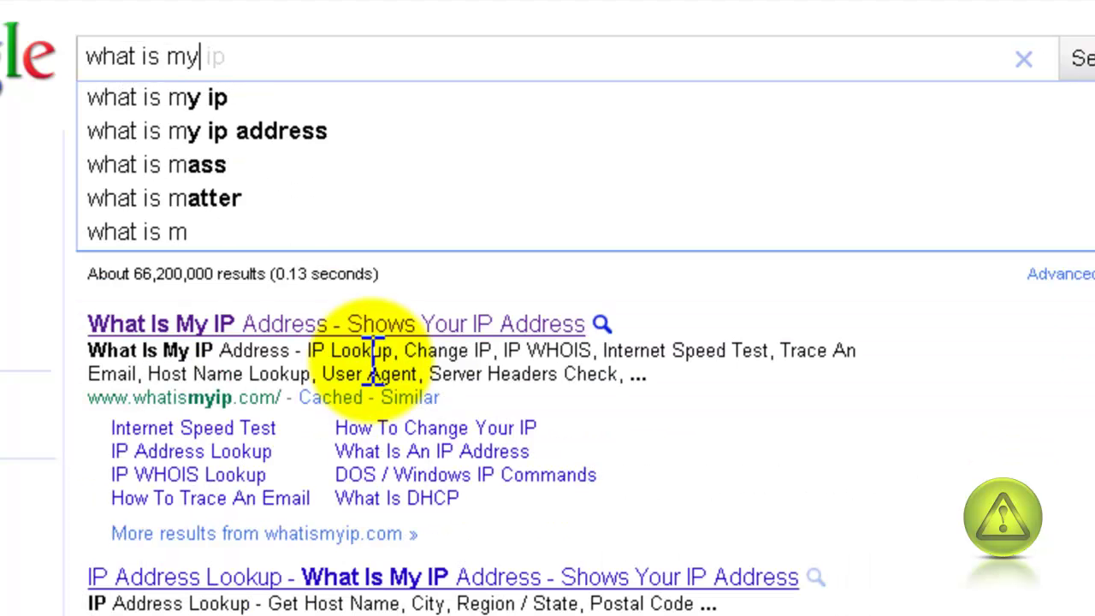
type("ip")
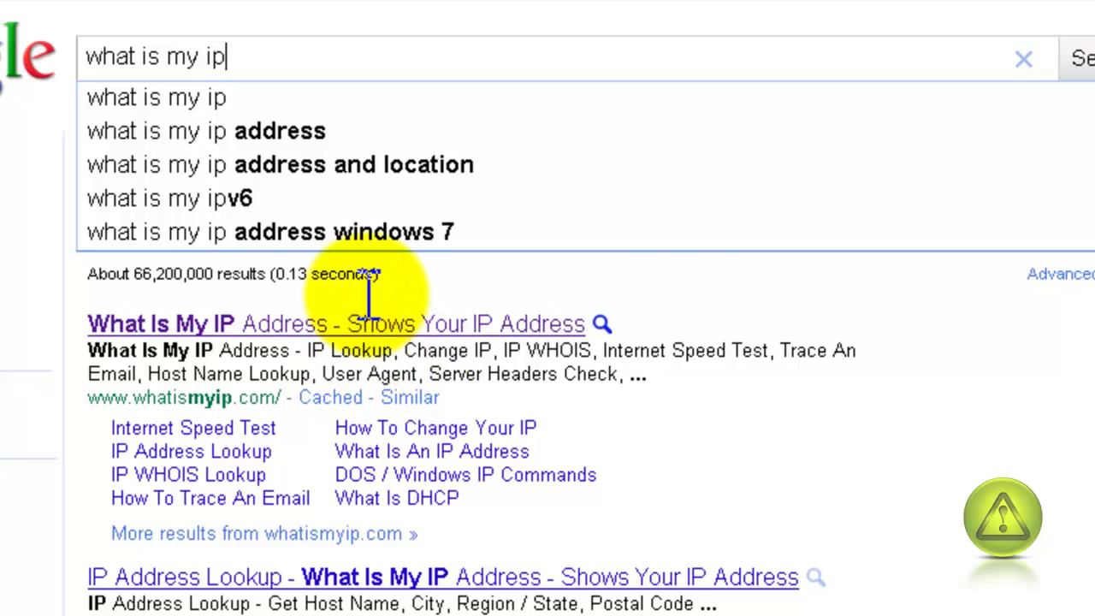
left_click(310, 137)
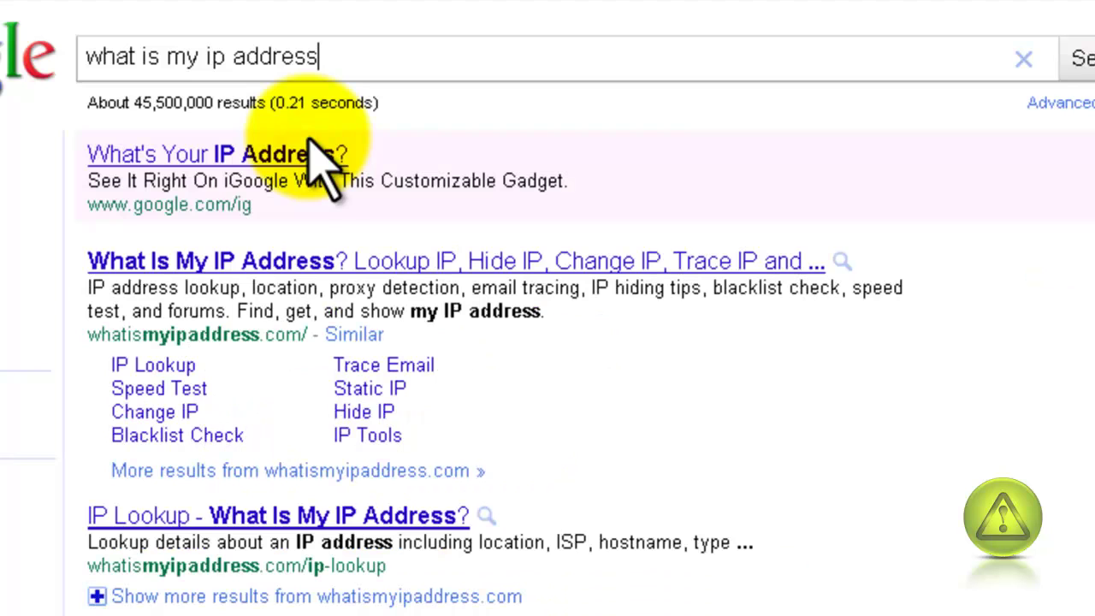
left_click(199, 261)
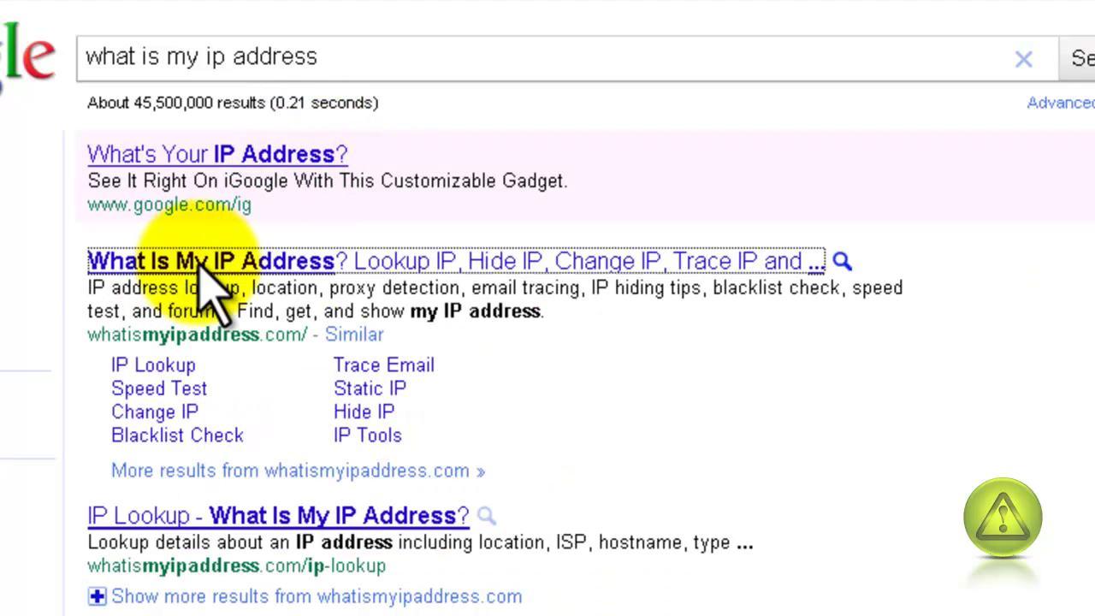
left_click(210, 273)
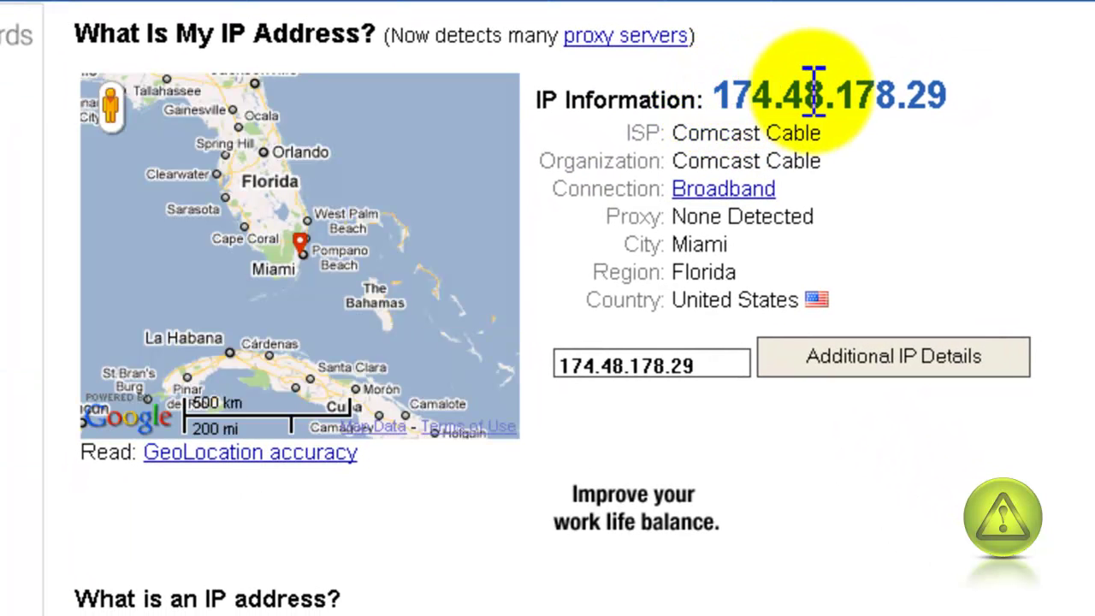
left_click(947, 92)
left_click_drag(947, 93, 706, 95)
right_click(783, 109)
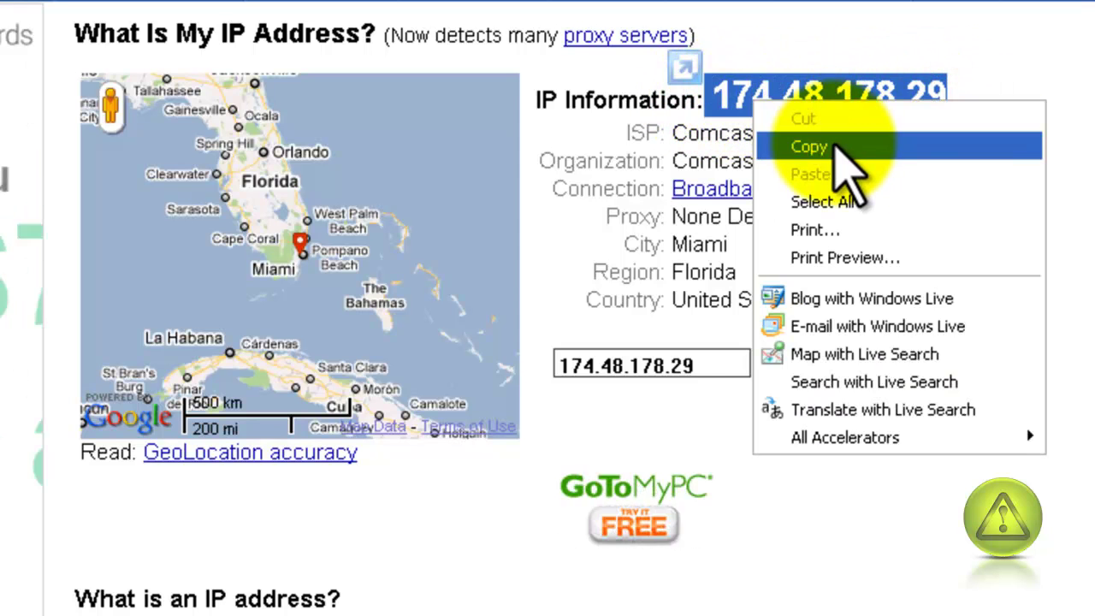
left_click(830, 143)
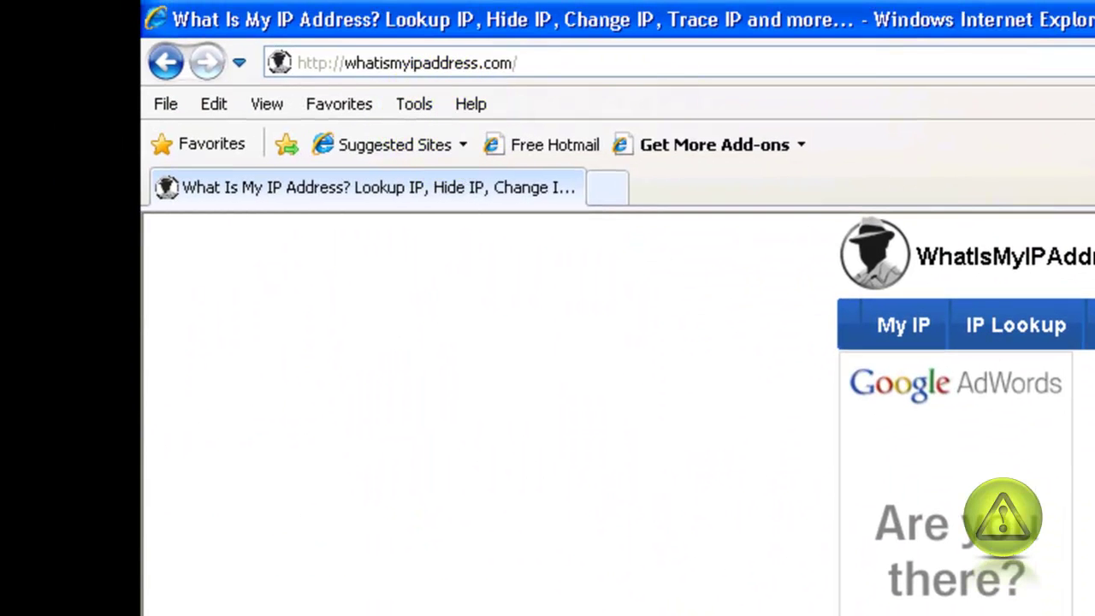
key("F4")
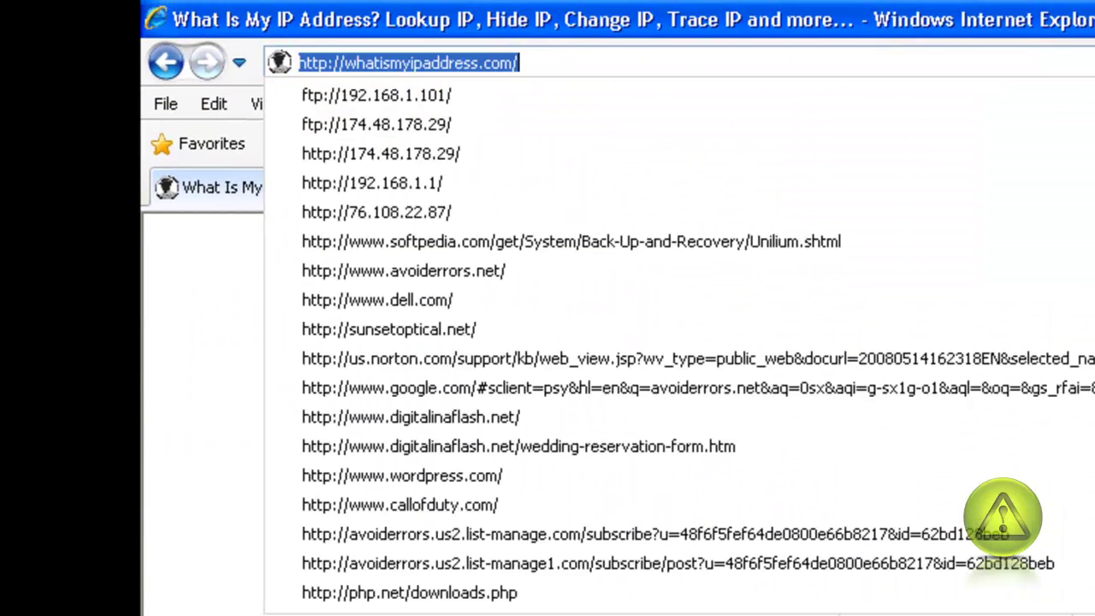
left_click(351, 125)
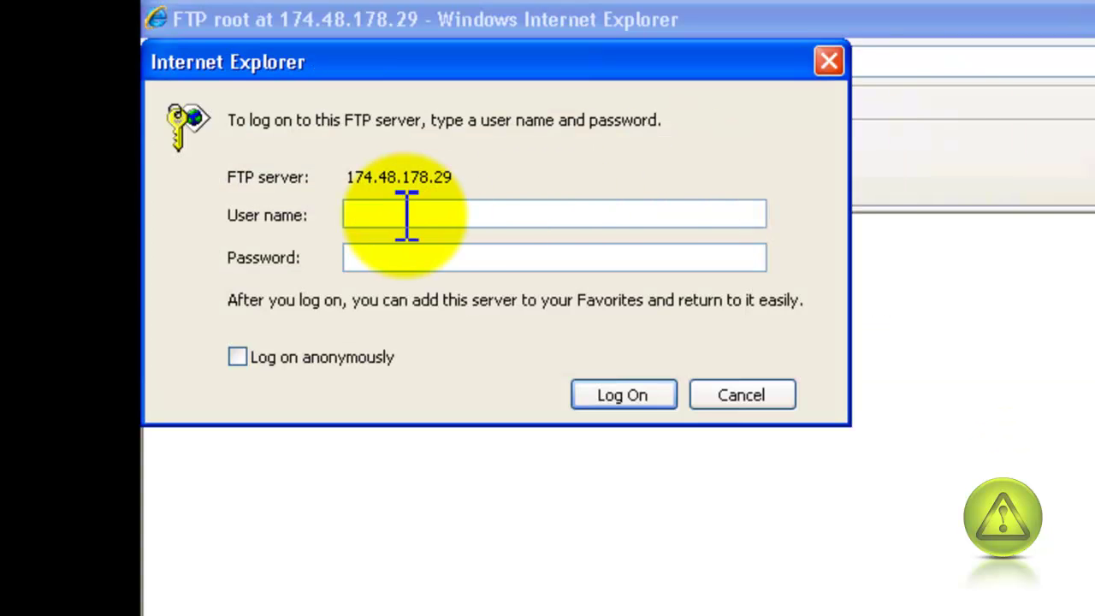
left_click(741, 395)
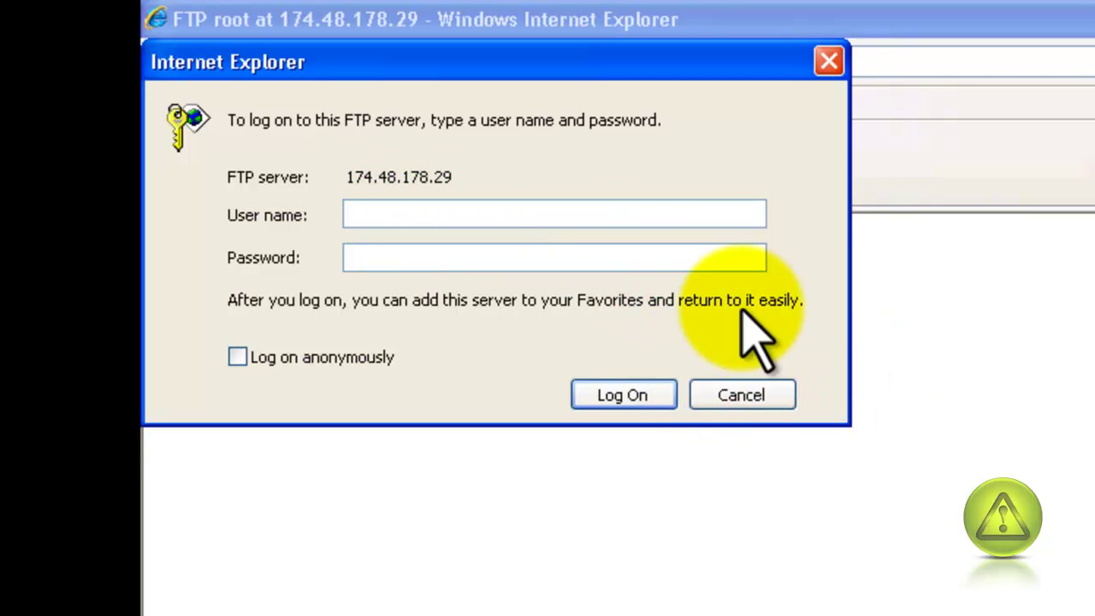
left_click(828, 62)
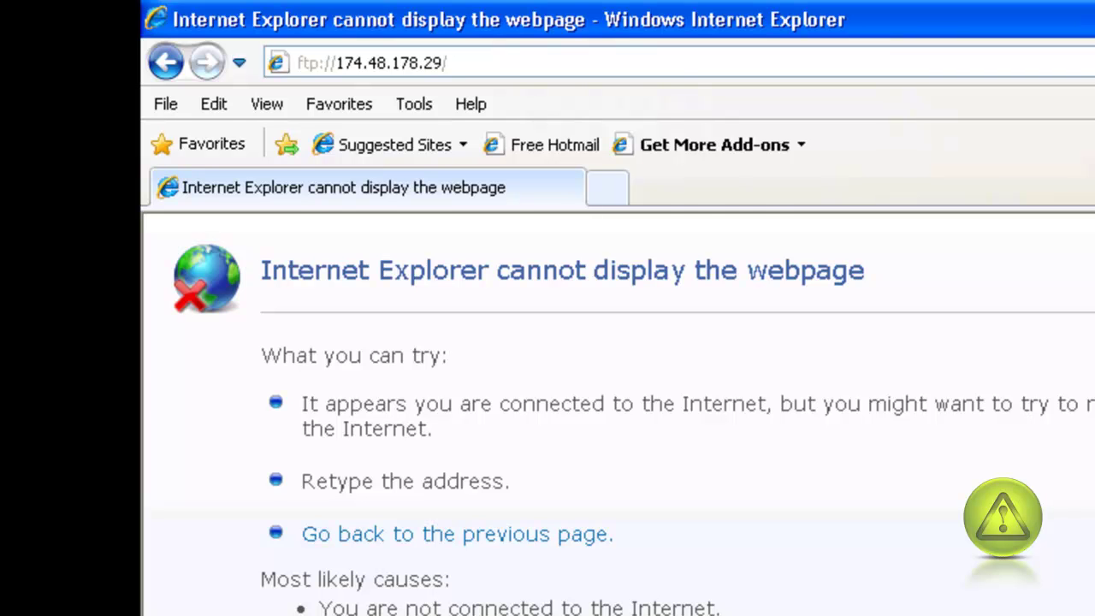
- Load the router admin page at 192.168.1.1 and sign in with the admin credentials
key("F4")
key("Down")
key("Down")
key("Down")
key("Down")
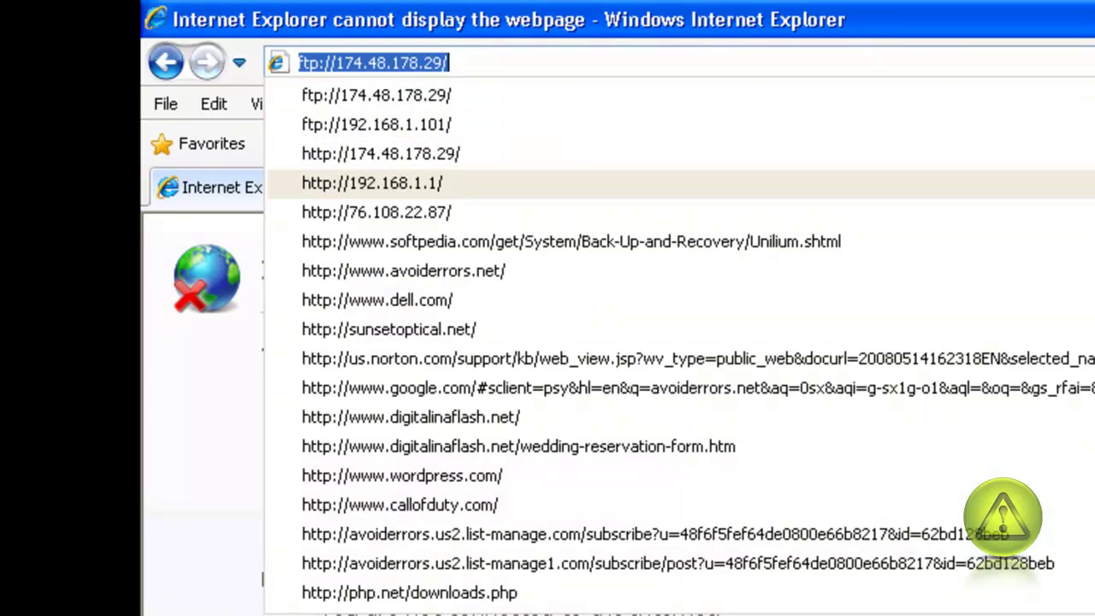
key("Return")
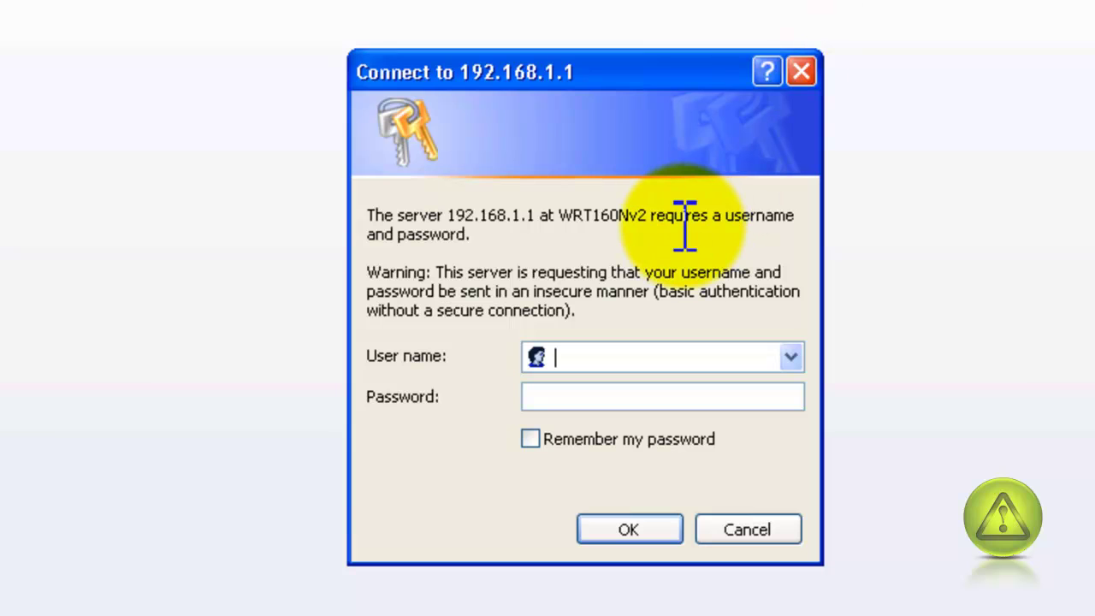
type("admin")
key("Tab")
type("••••••")
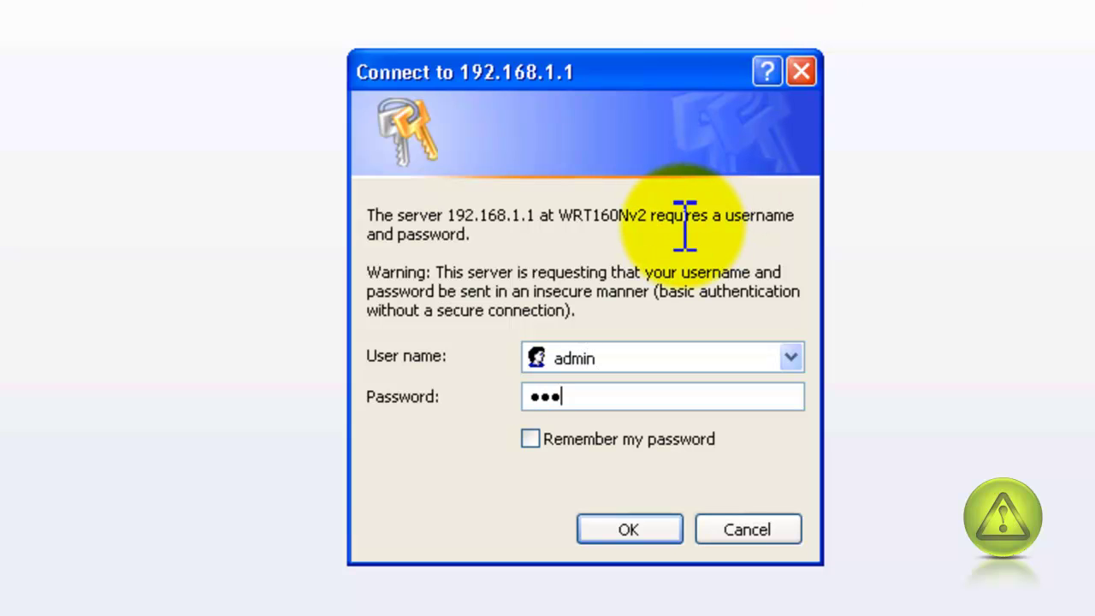
type("•")
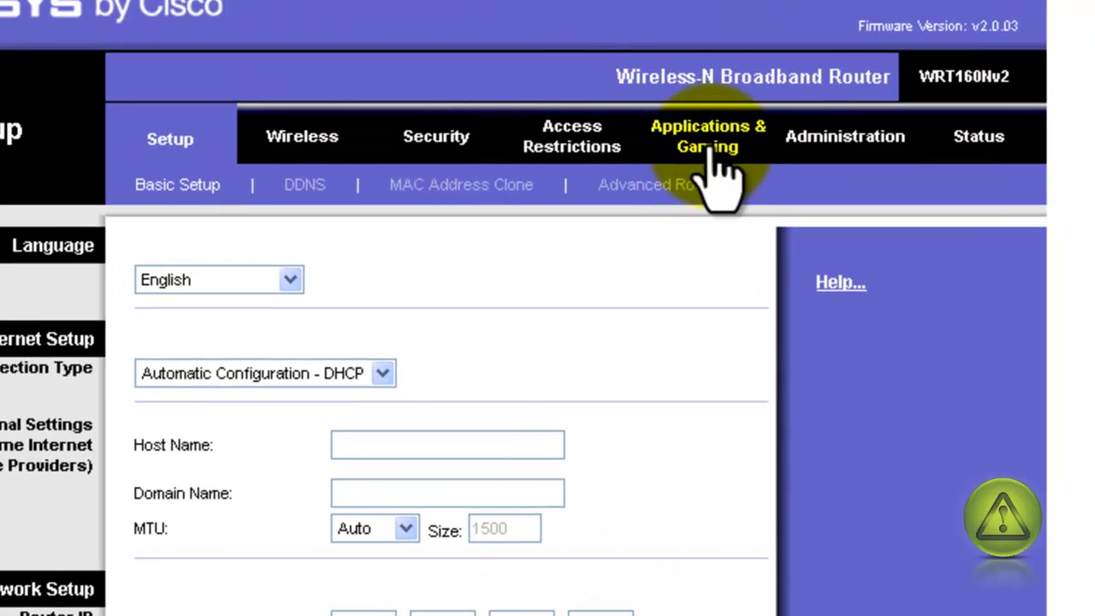
- Save an enabled FTP forwarding rule sending port 21 to 192.168.1.101
left_click(707, 140)
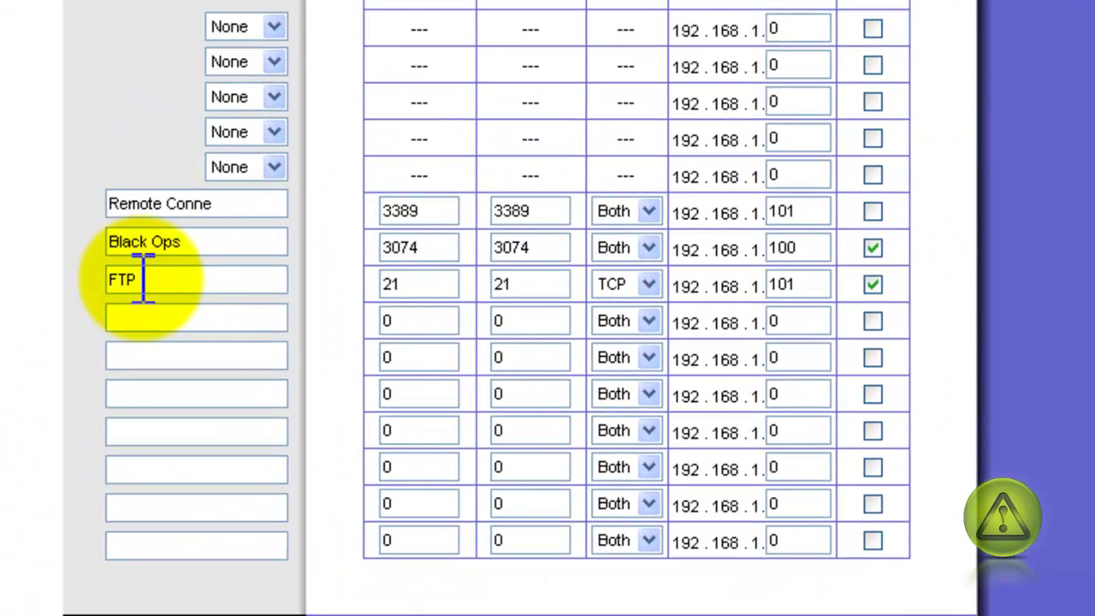
left_click_drag(143, 279, 80, 281)
double_click(405, 286)
double_click(517, 288)
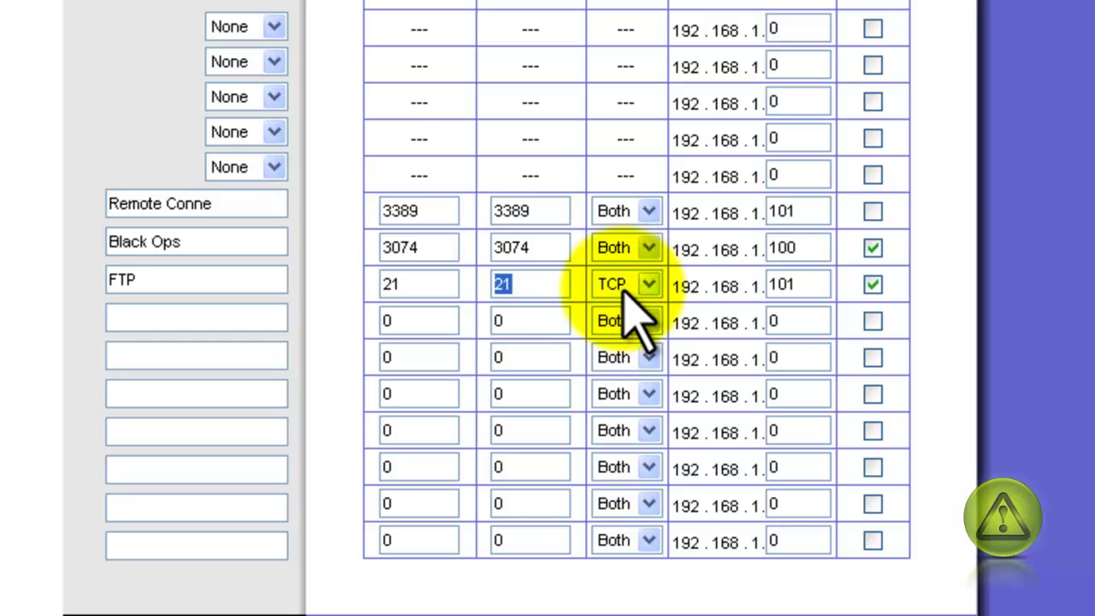
double_click(805, 286)
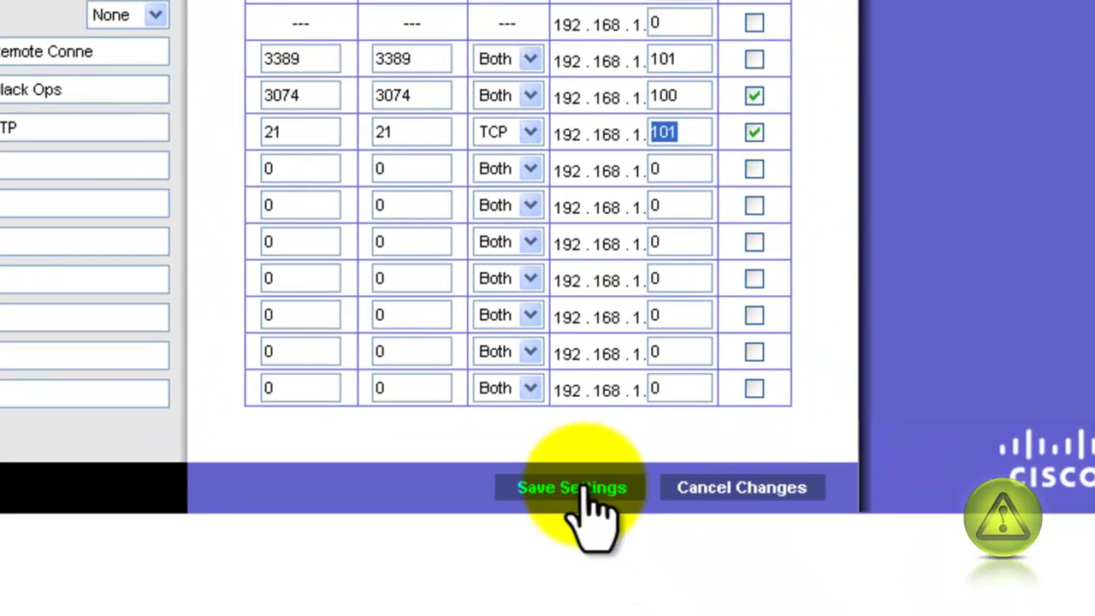
left_click(572, 487)
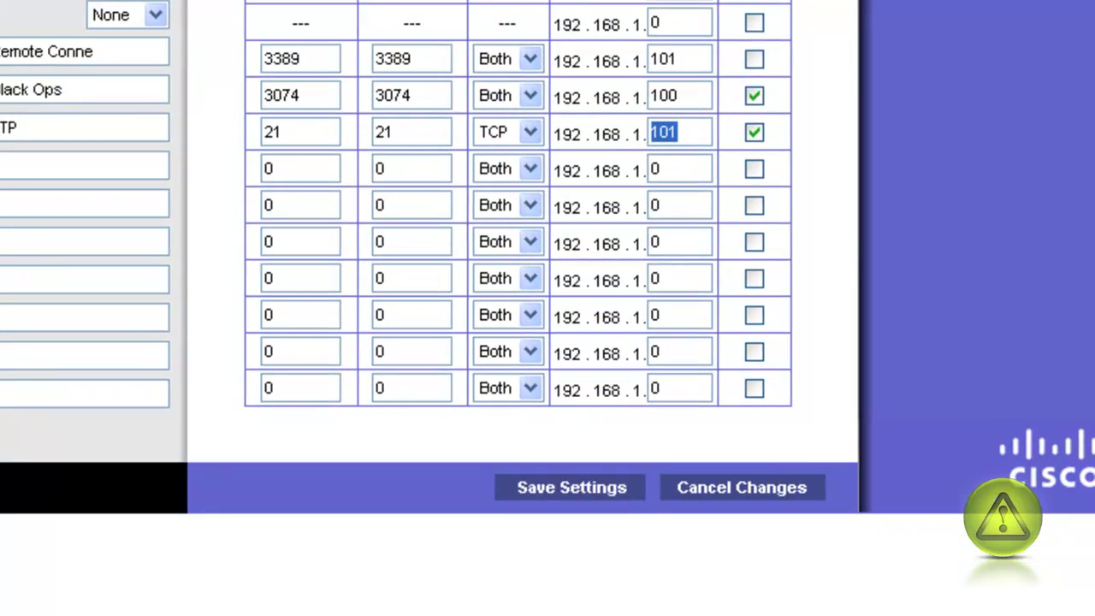